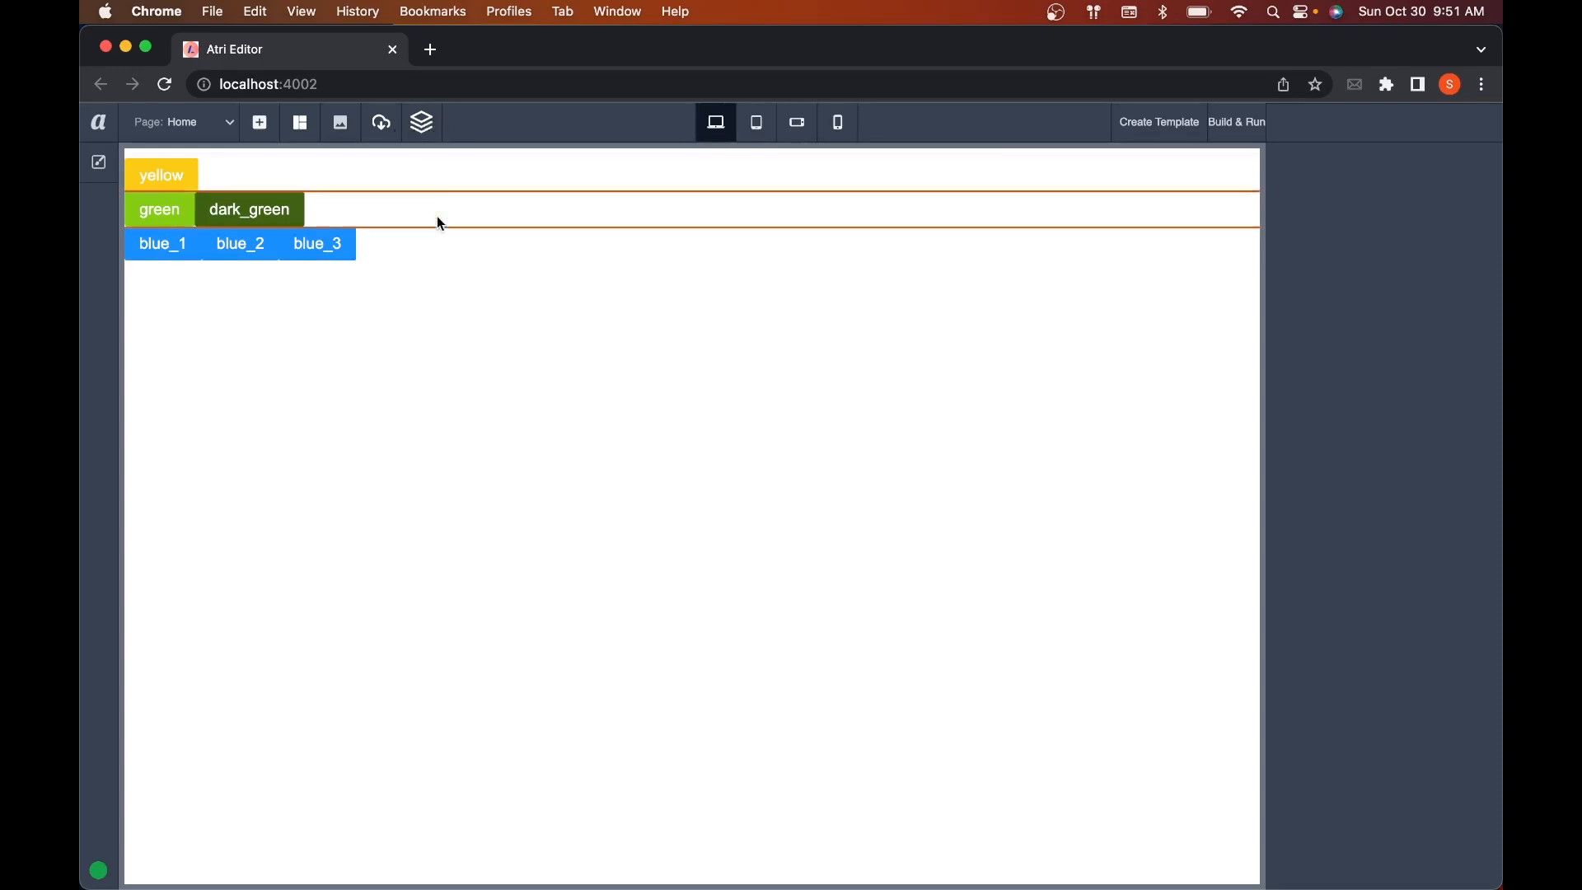
Step: Show the Navigator with Root expanded, and select each of the three flex rows on the canvas
click(429, 129)
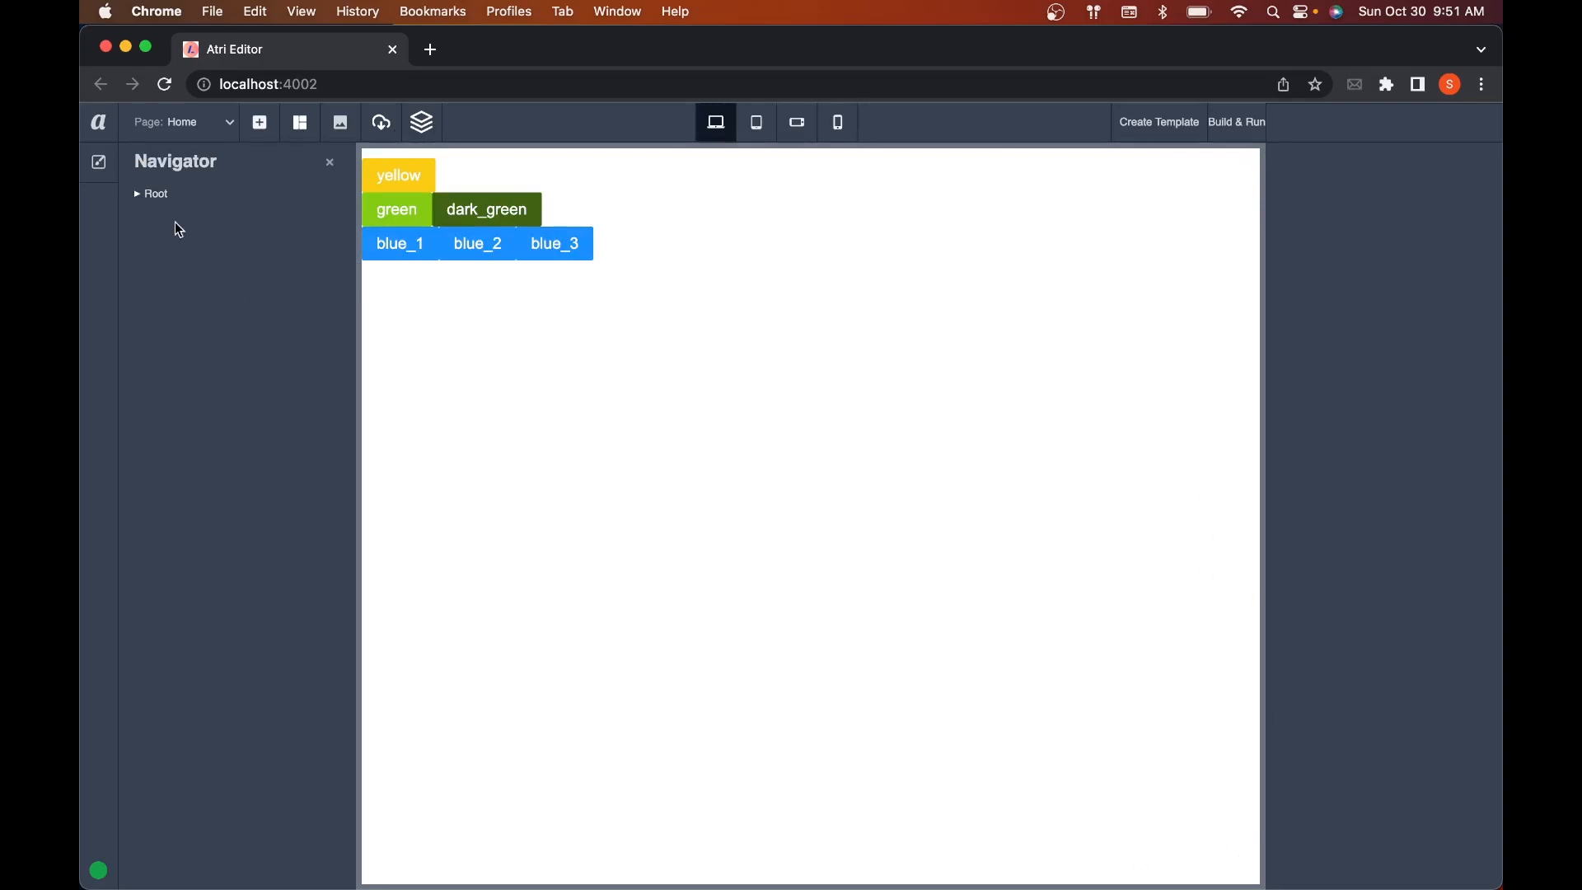
click(138, 196)
click(649, 167)
click(649, 207)
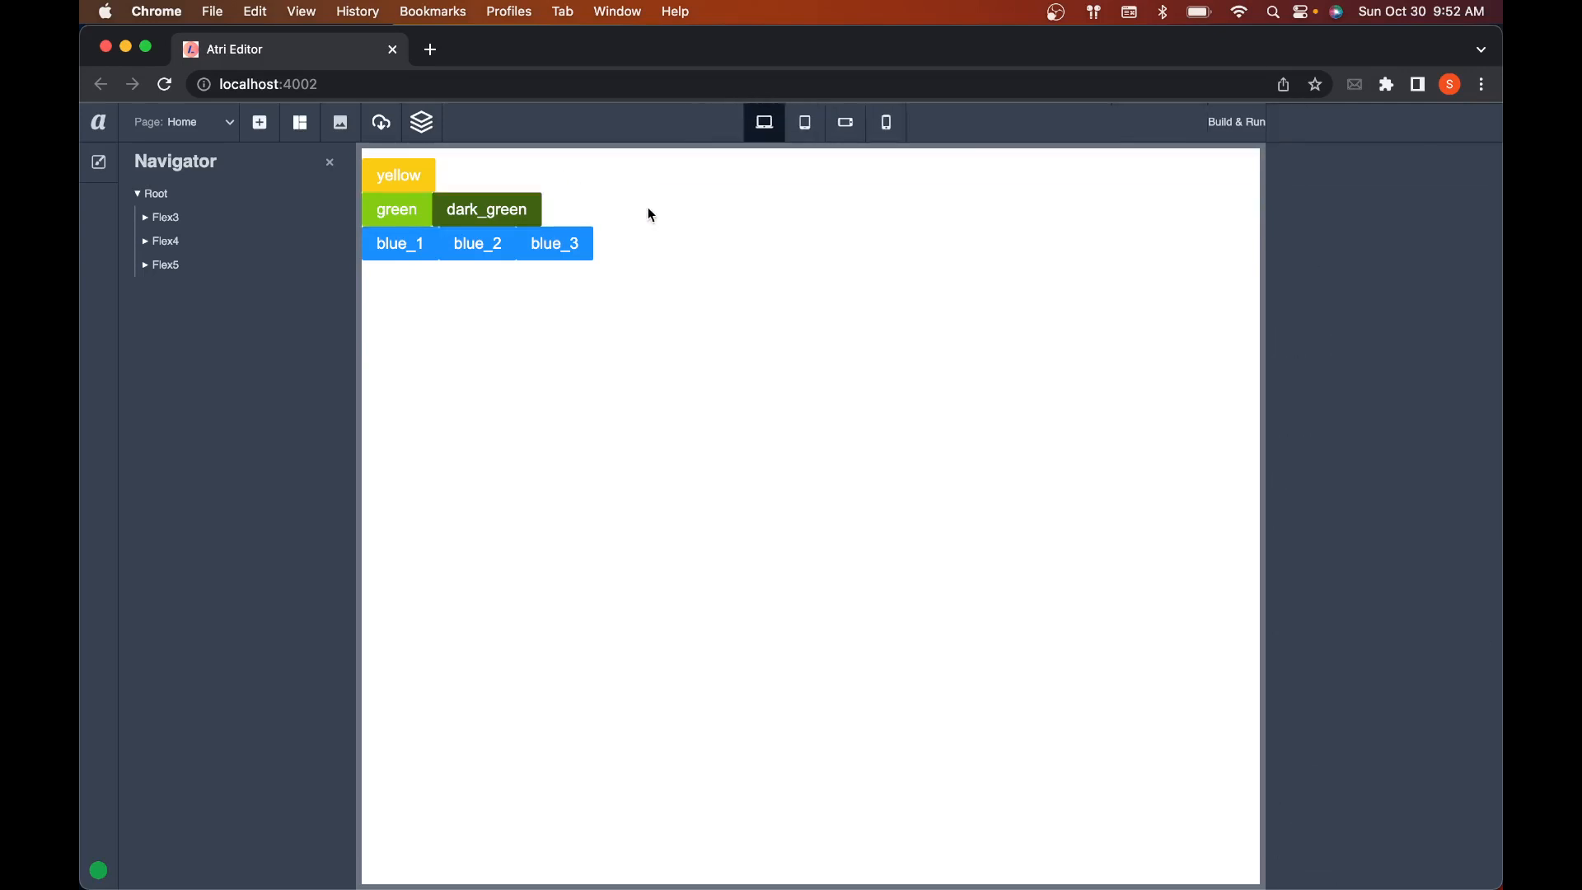
click(651, 252)
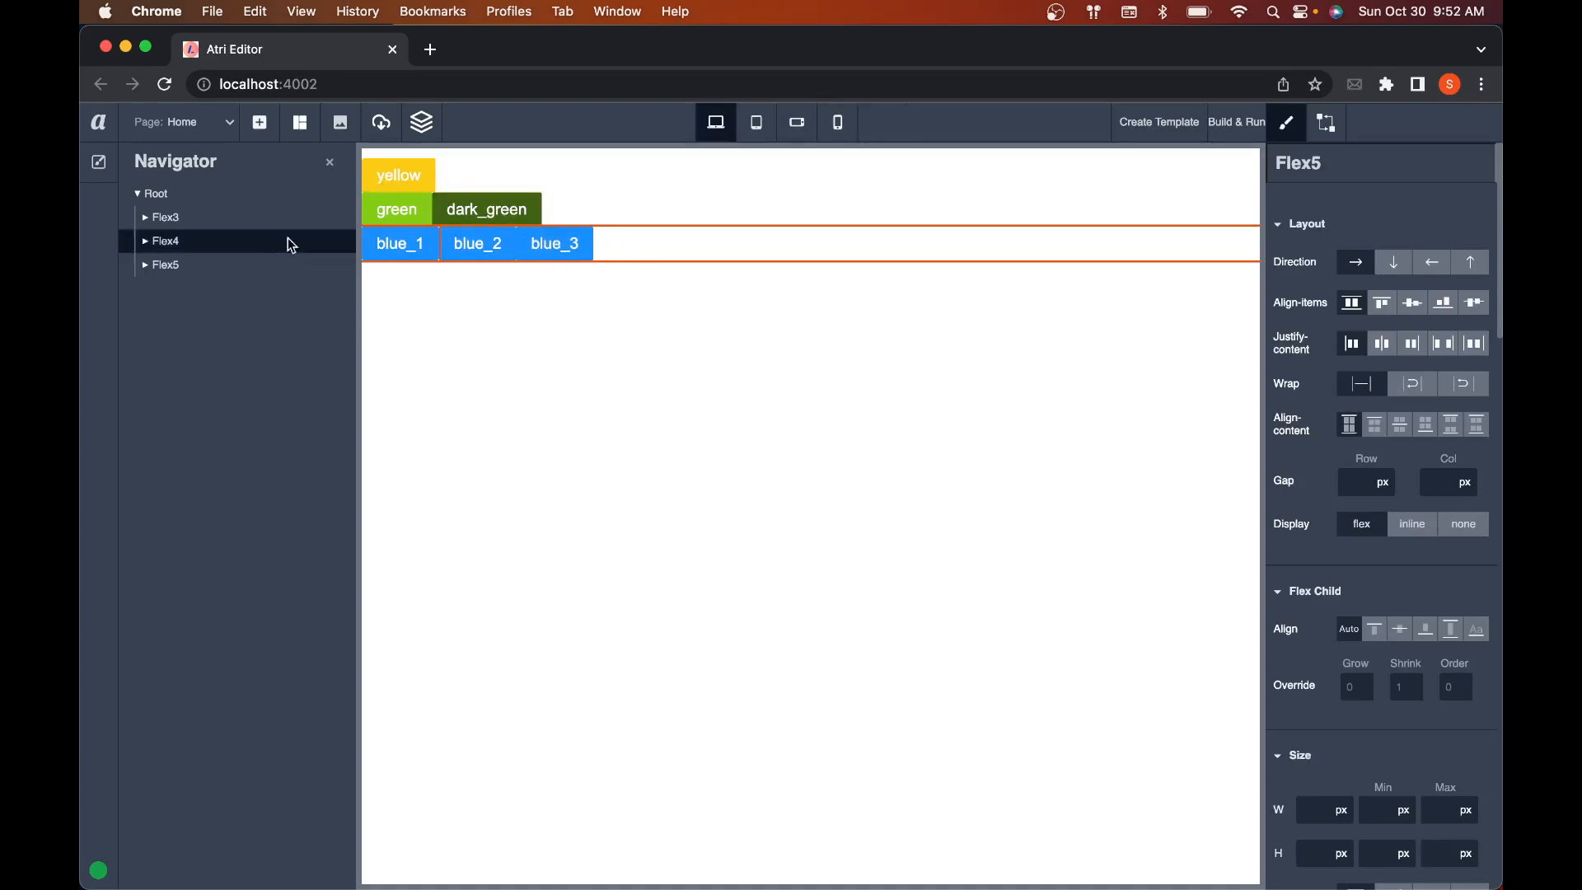
Step: Expand Flex3, Flex4 and Flex5 in the Navigator tree to list their child buttons
click(149, 221)
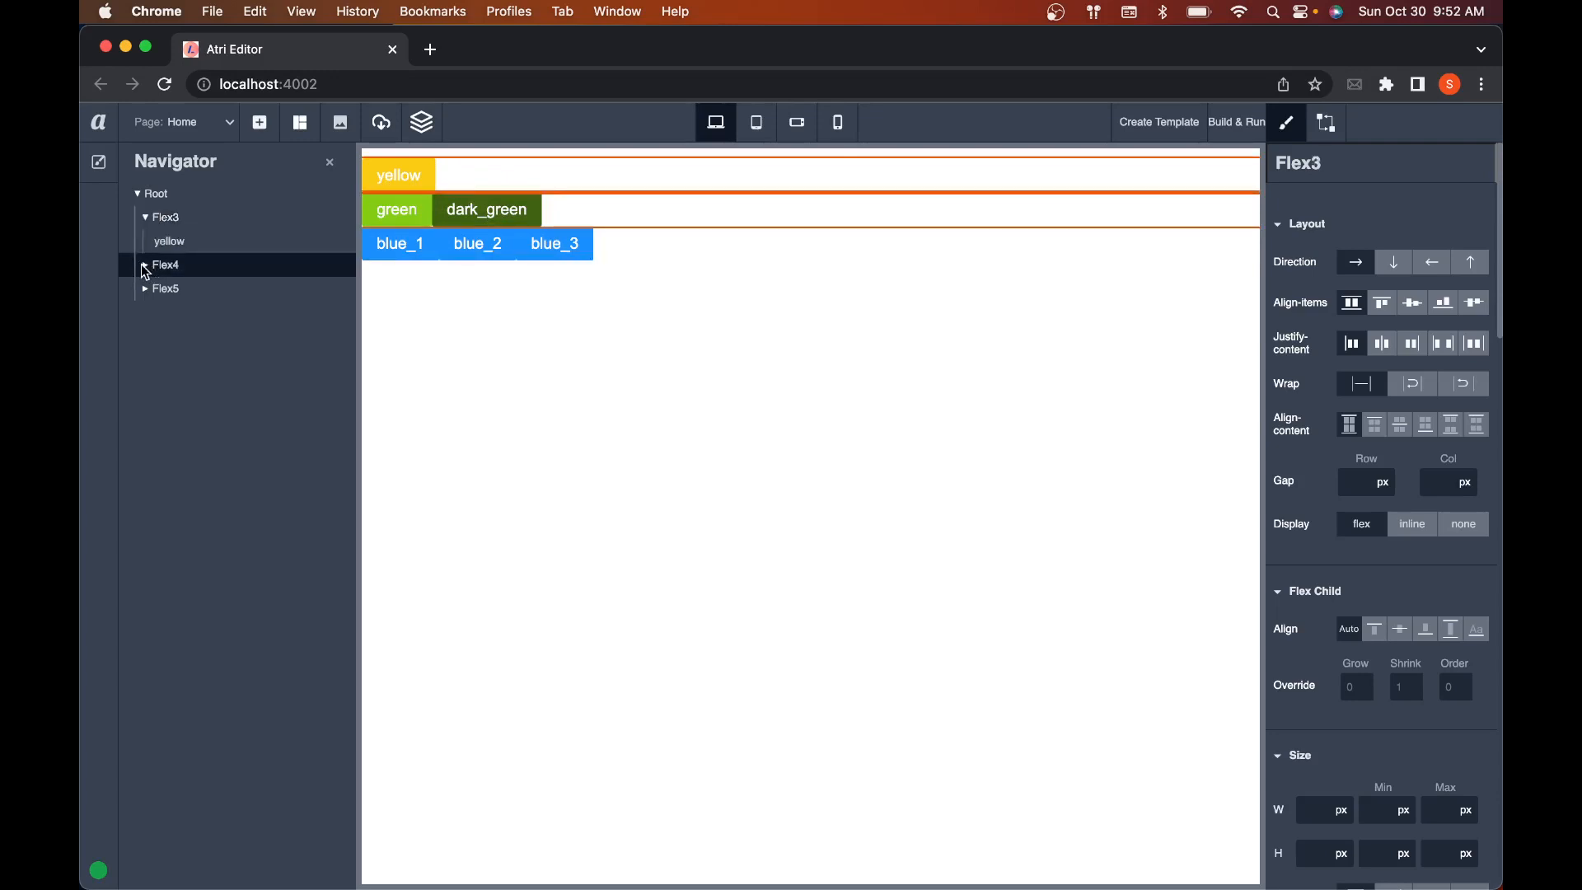
click(146, 265)
click(141, 345)
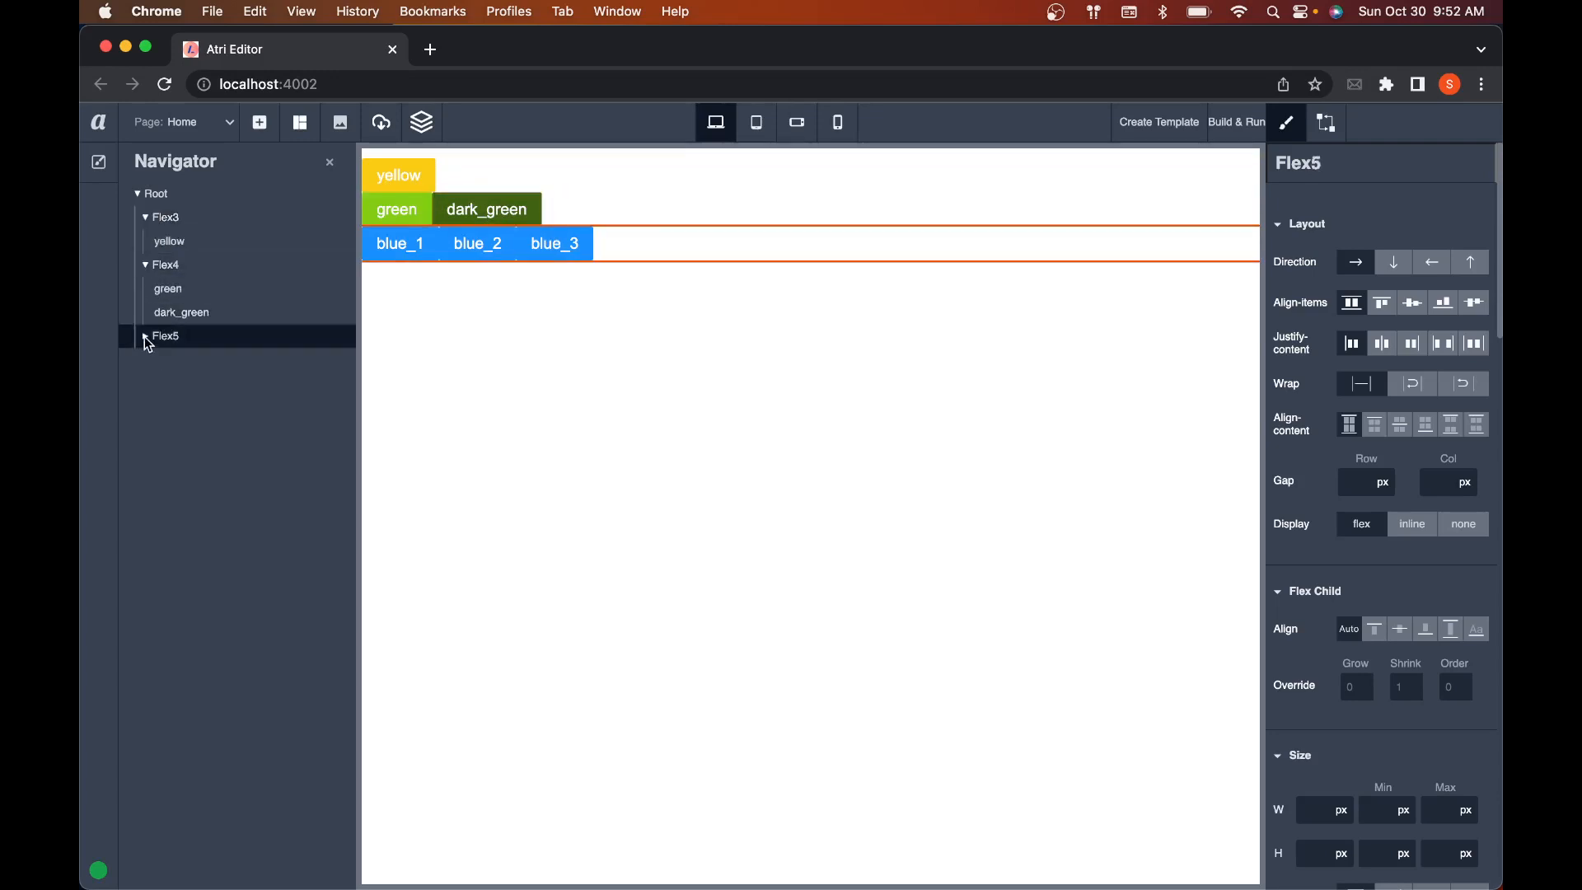
click(145, 337)
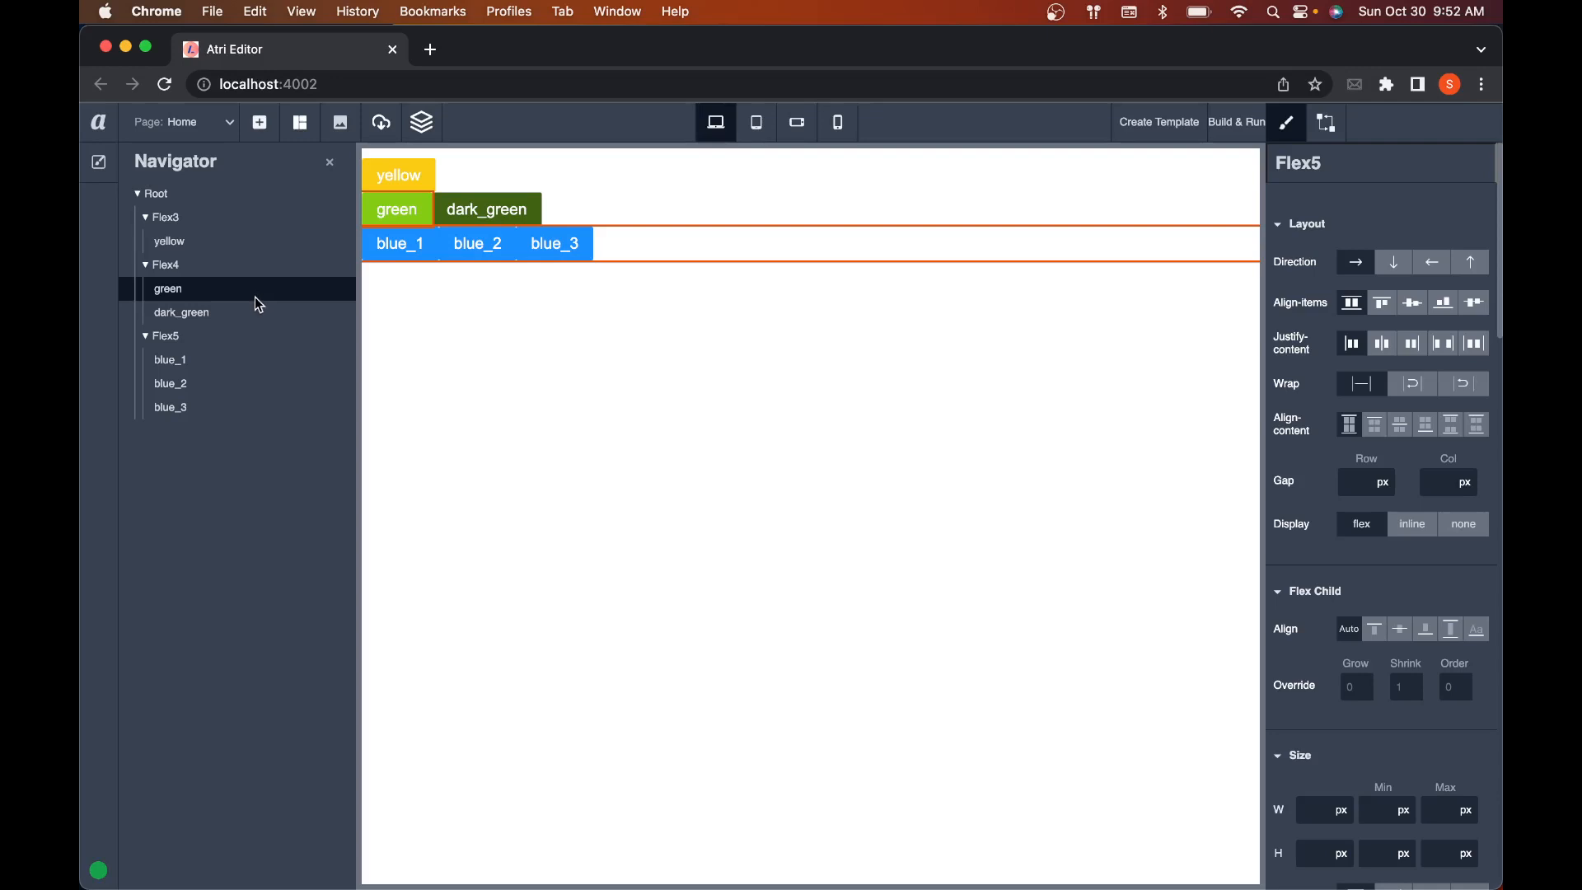
Step: Reorder green after dark_green inside Flex4, and return it to first place
drag(255, 297, 257, 306)
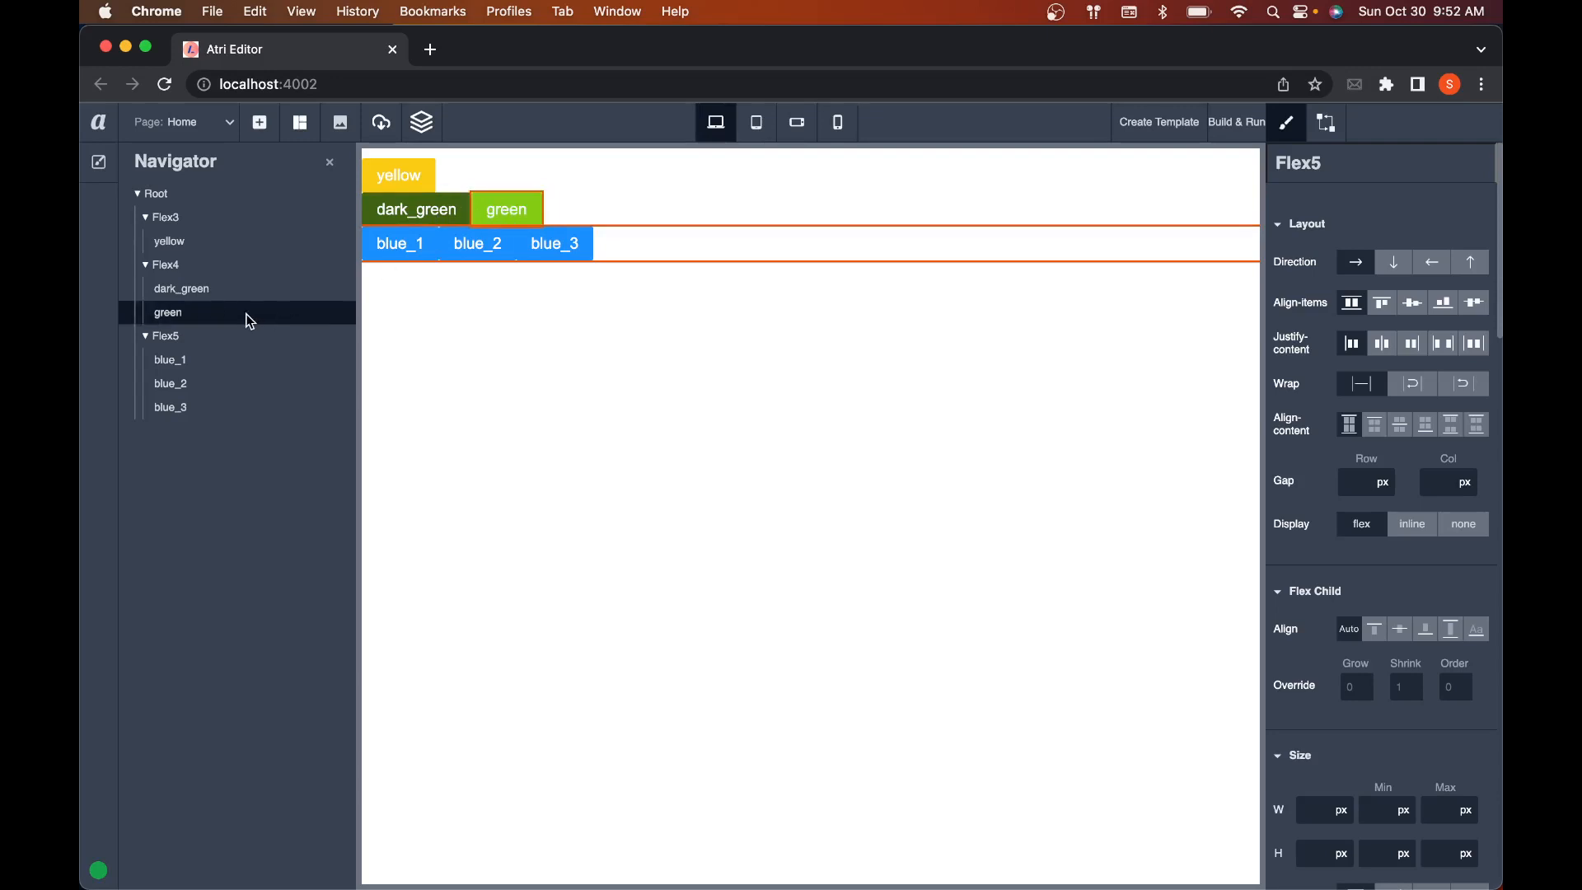
drag(244, 310, 240, 294)
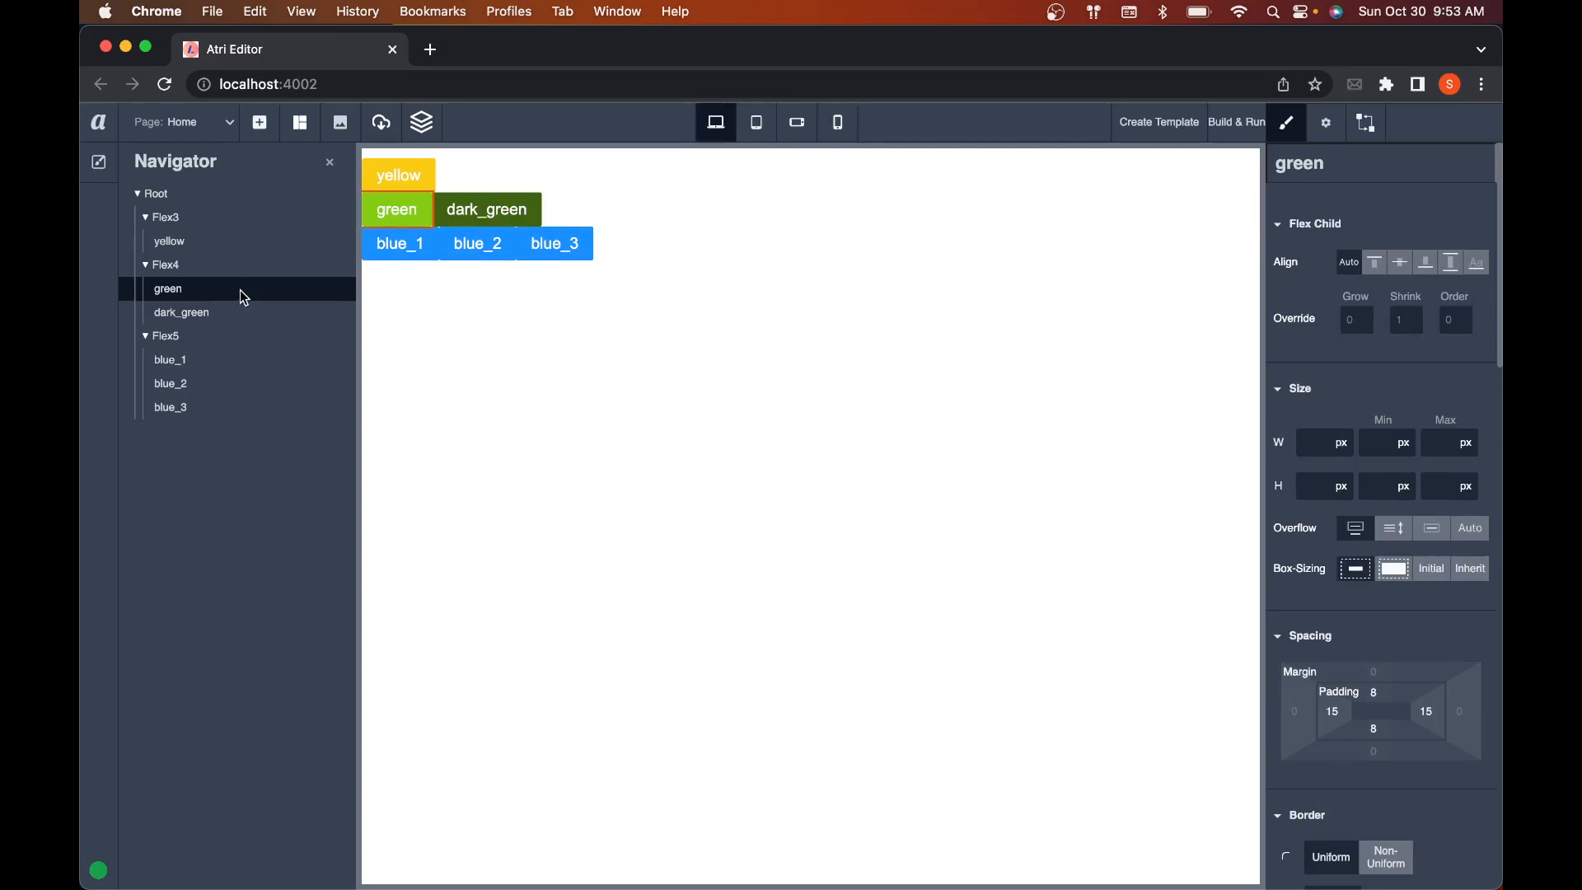
Step: Move green out of Flex4 into Flex5 as its first child, and select the Flex5 row on the canvas
mouse_move(240, 291)
mouse_down()
mouse_move(245, 338)
mouse_move(234, 298)
mouse_move(236, 319)
mouse_up()
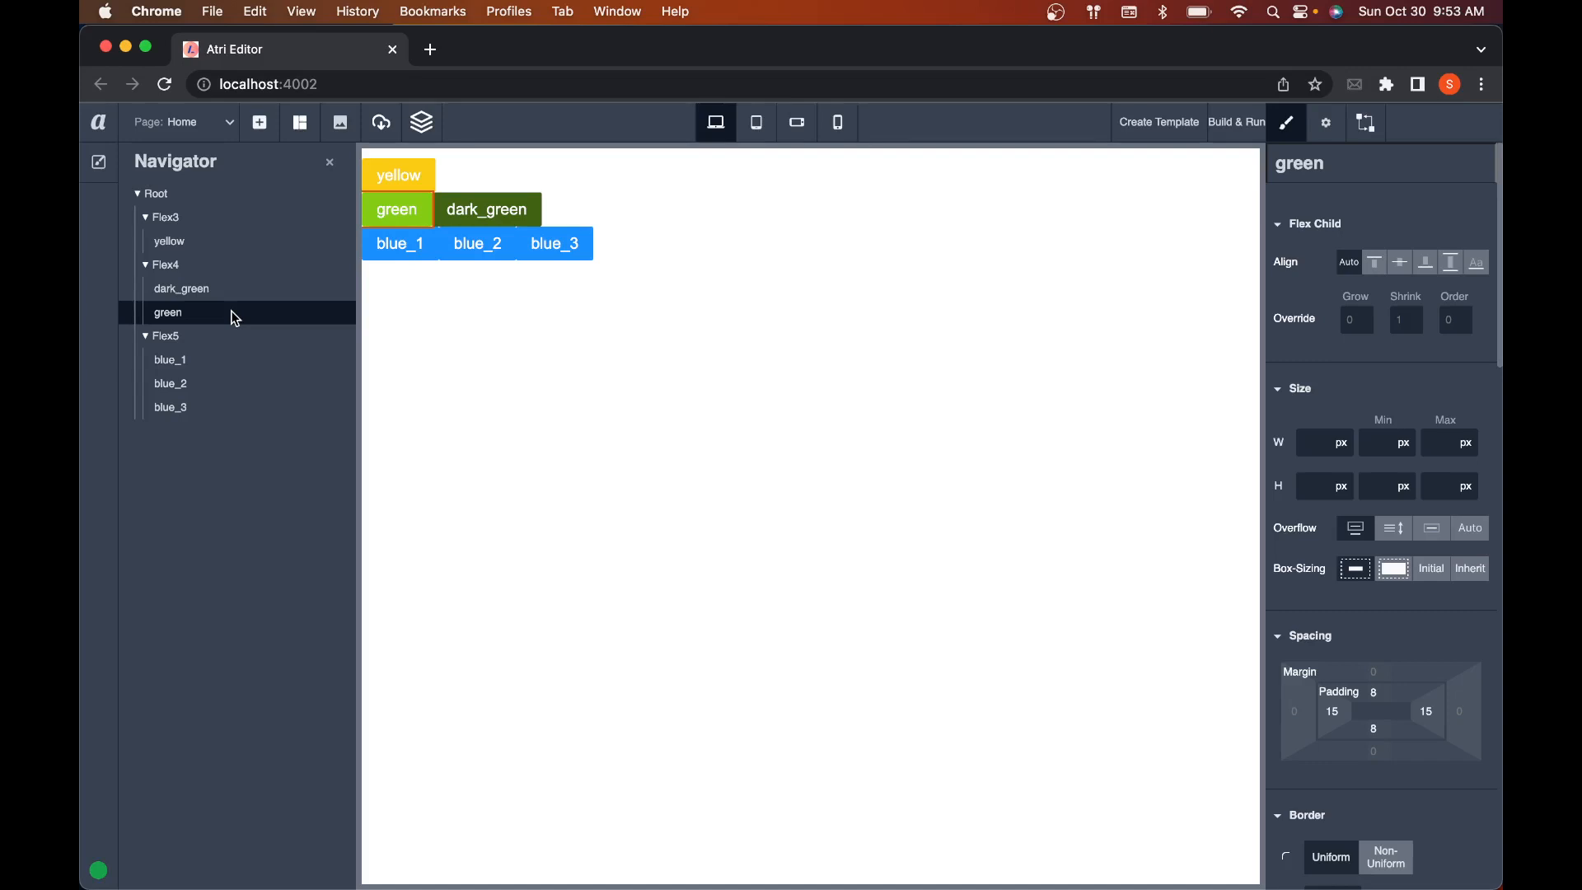
drag(235, 319, 238, 336)
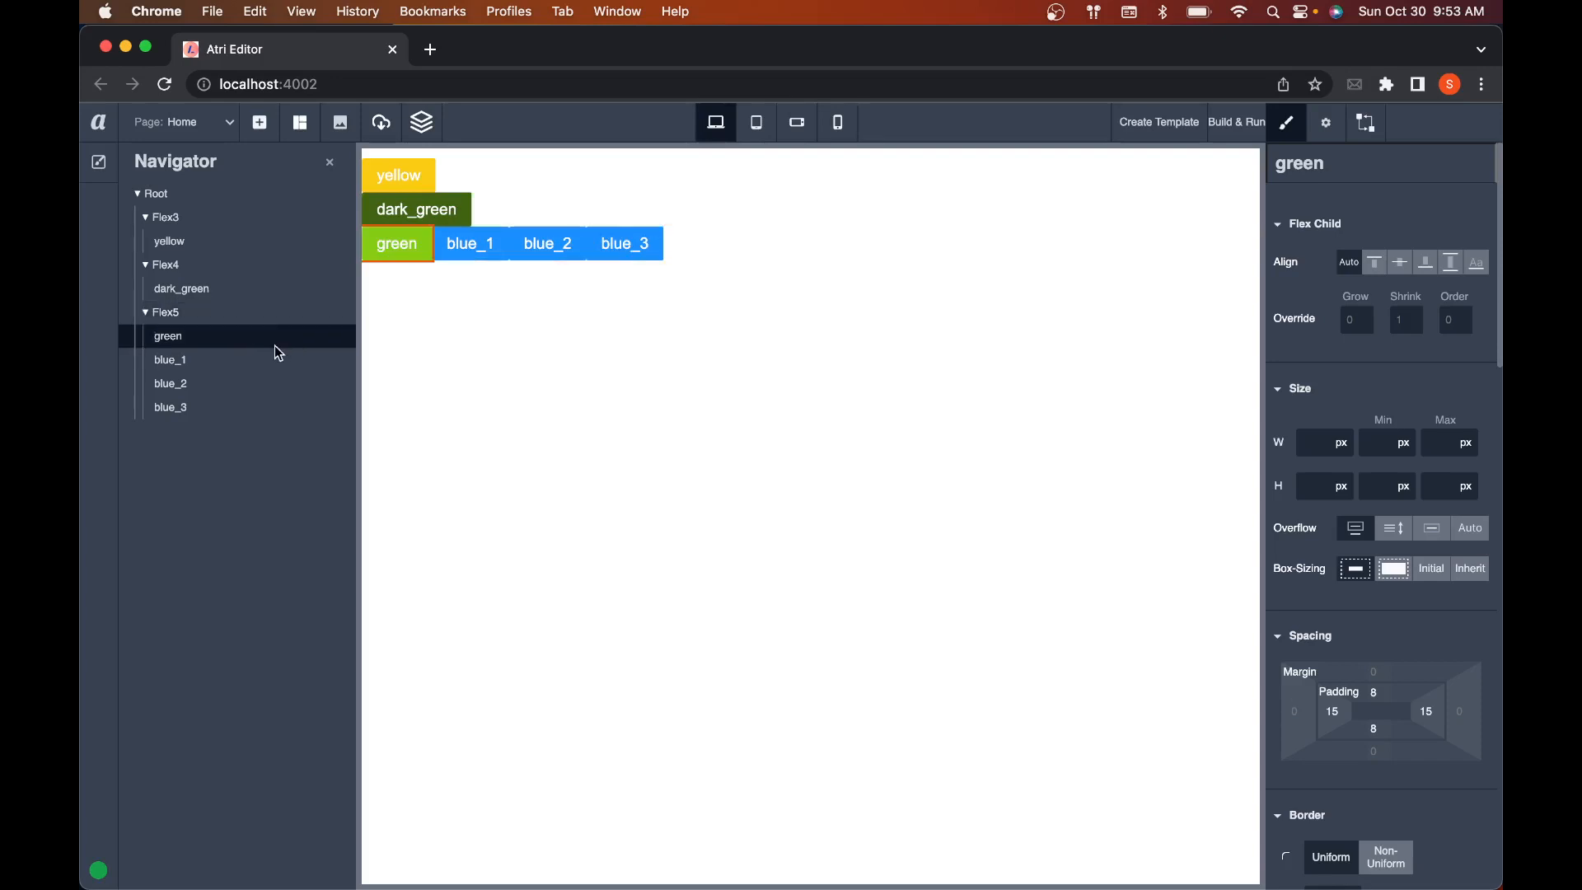
click(701, 247)
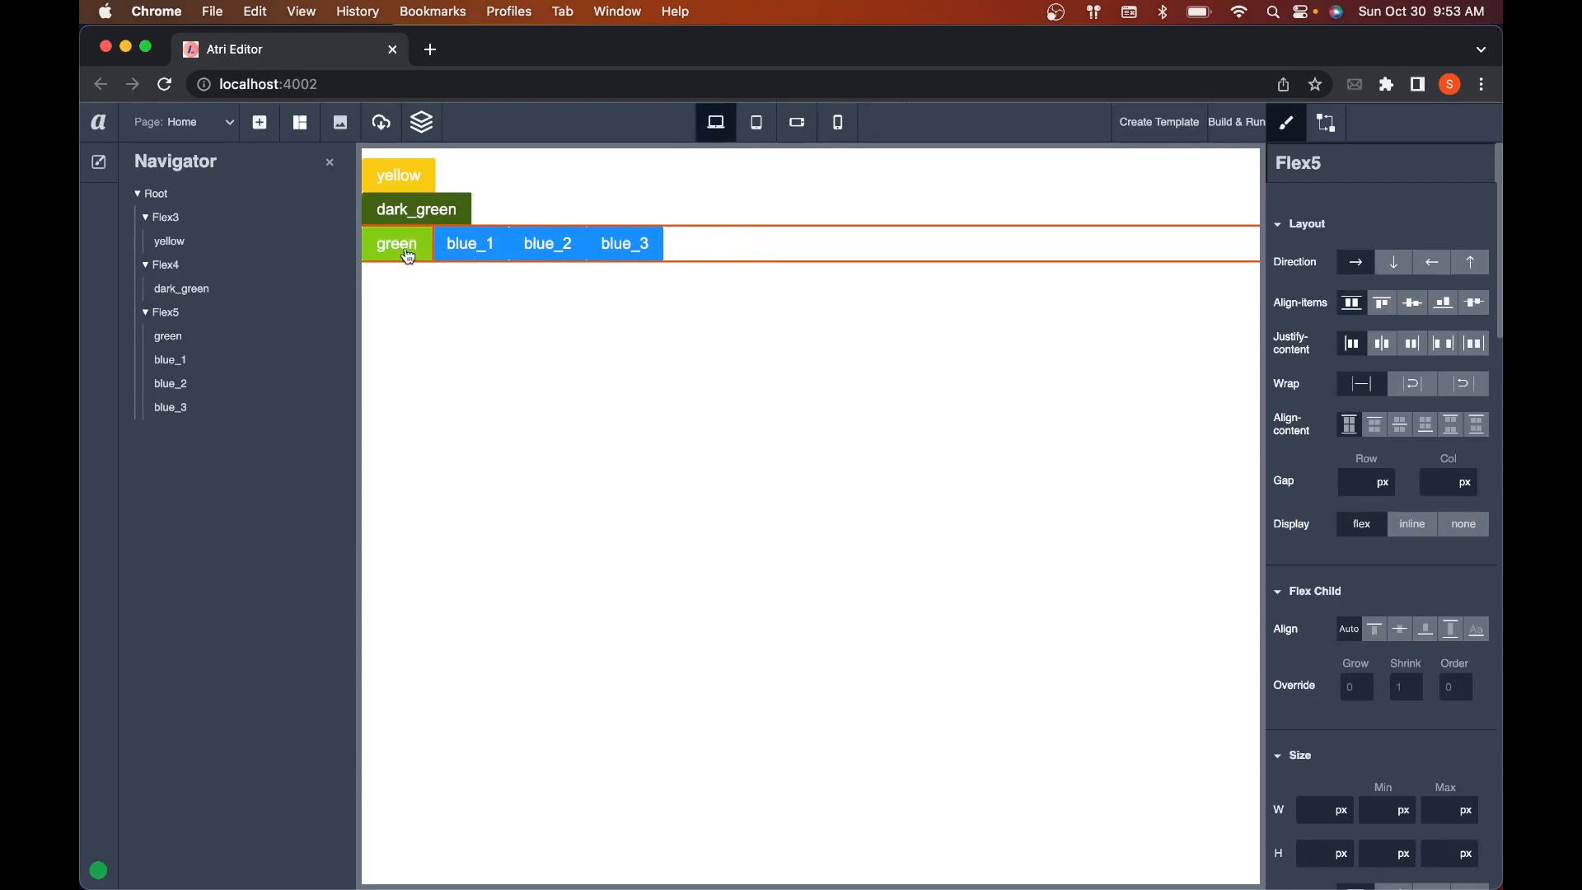
Step: Move green between blue_2 and blue_3 in Flex5, and take it out to Root level between Flex4 and Flex5
mouse_move(228, 336)
mouse_down()
mouse_move(230, 387)
mouse_move(231, 323)
mouse_up()
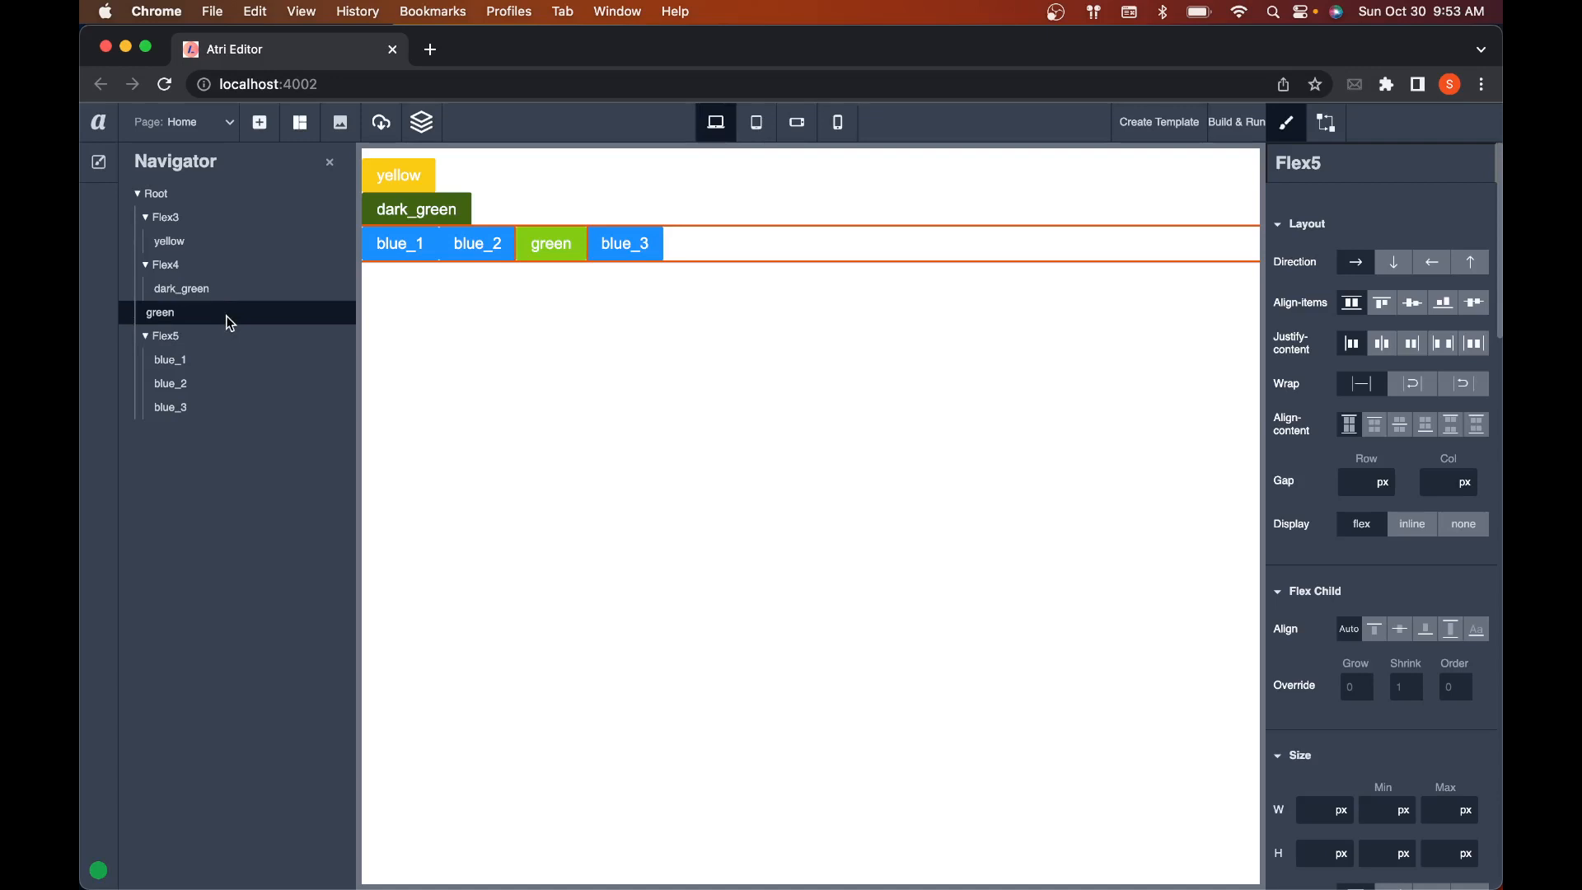
drag(231, 323, 231, 323)
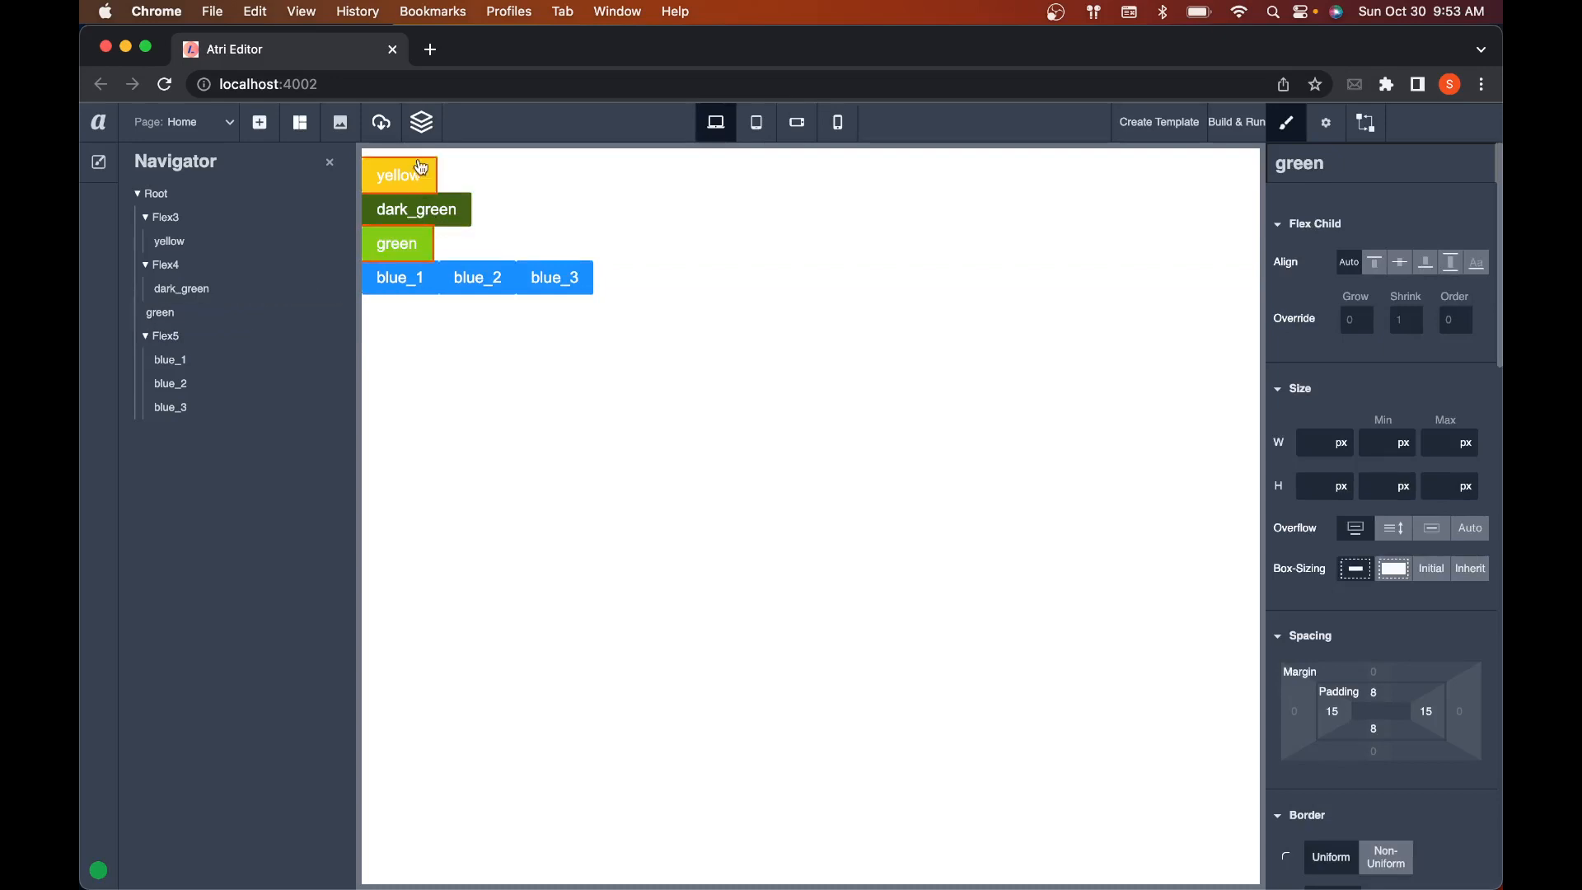
click(512, 206)
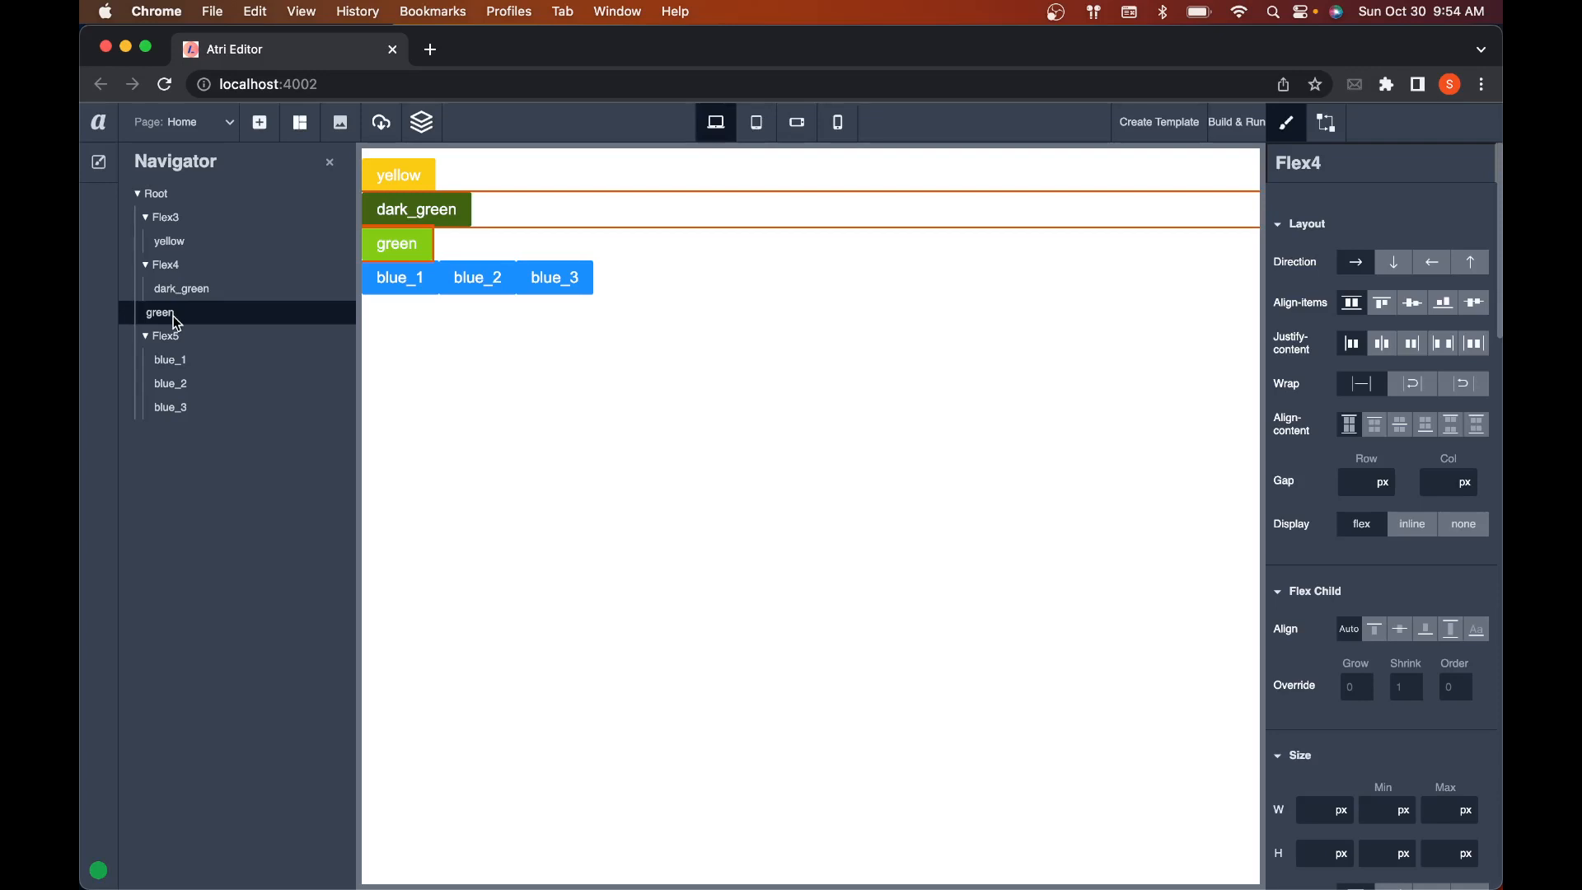
drag(173, 317, 211, 316)
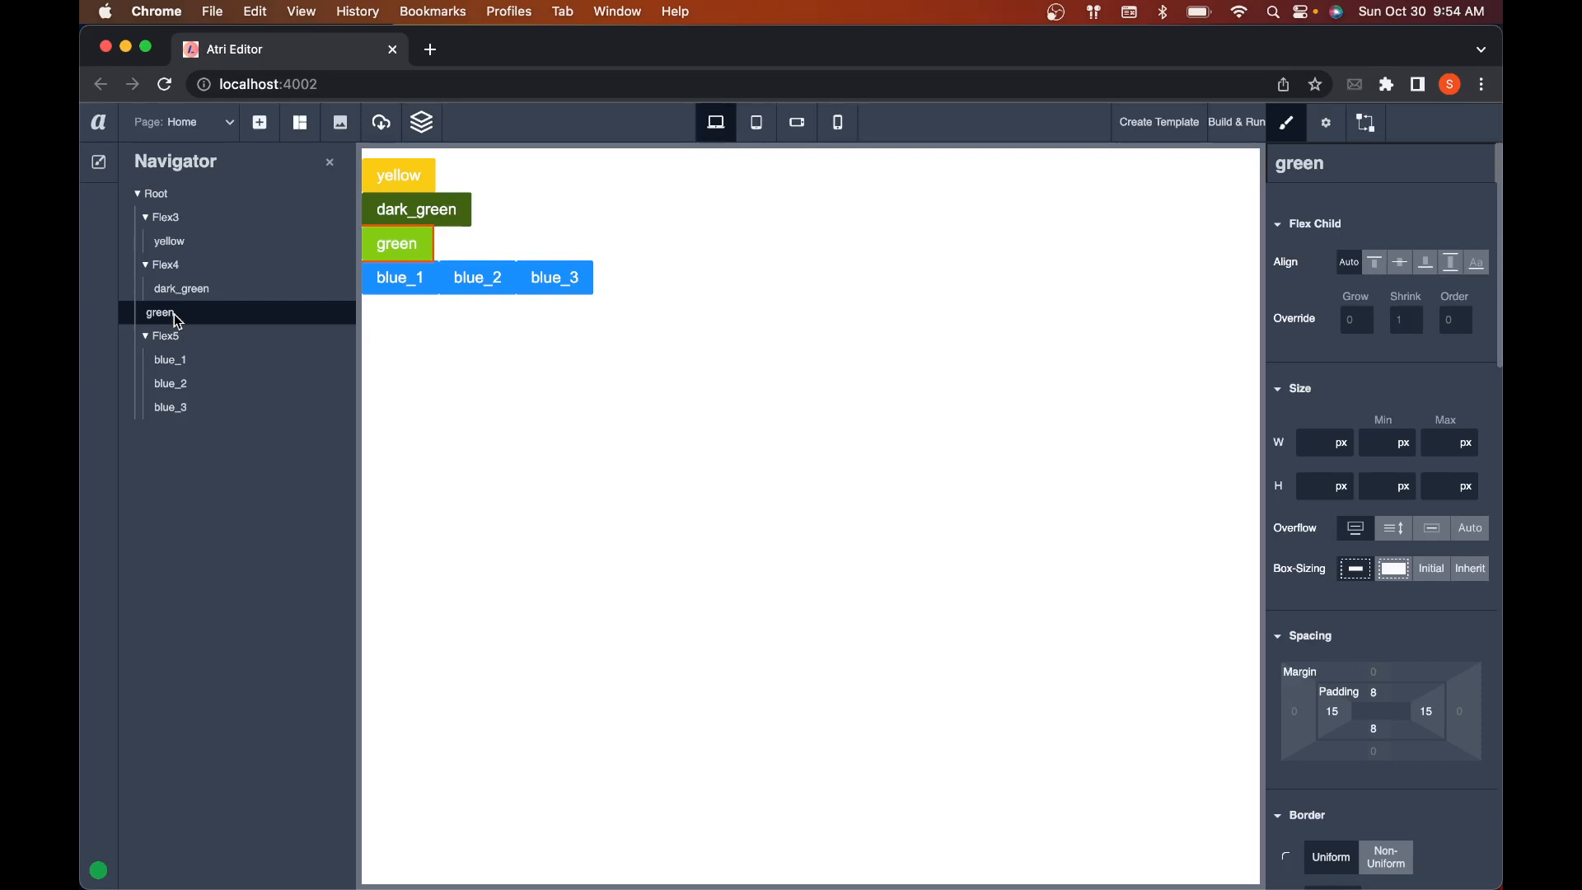
Step: Collapse the flex containers in the tree, and move green from Root level back into Flex4 after dark_green
click(146, 265)
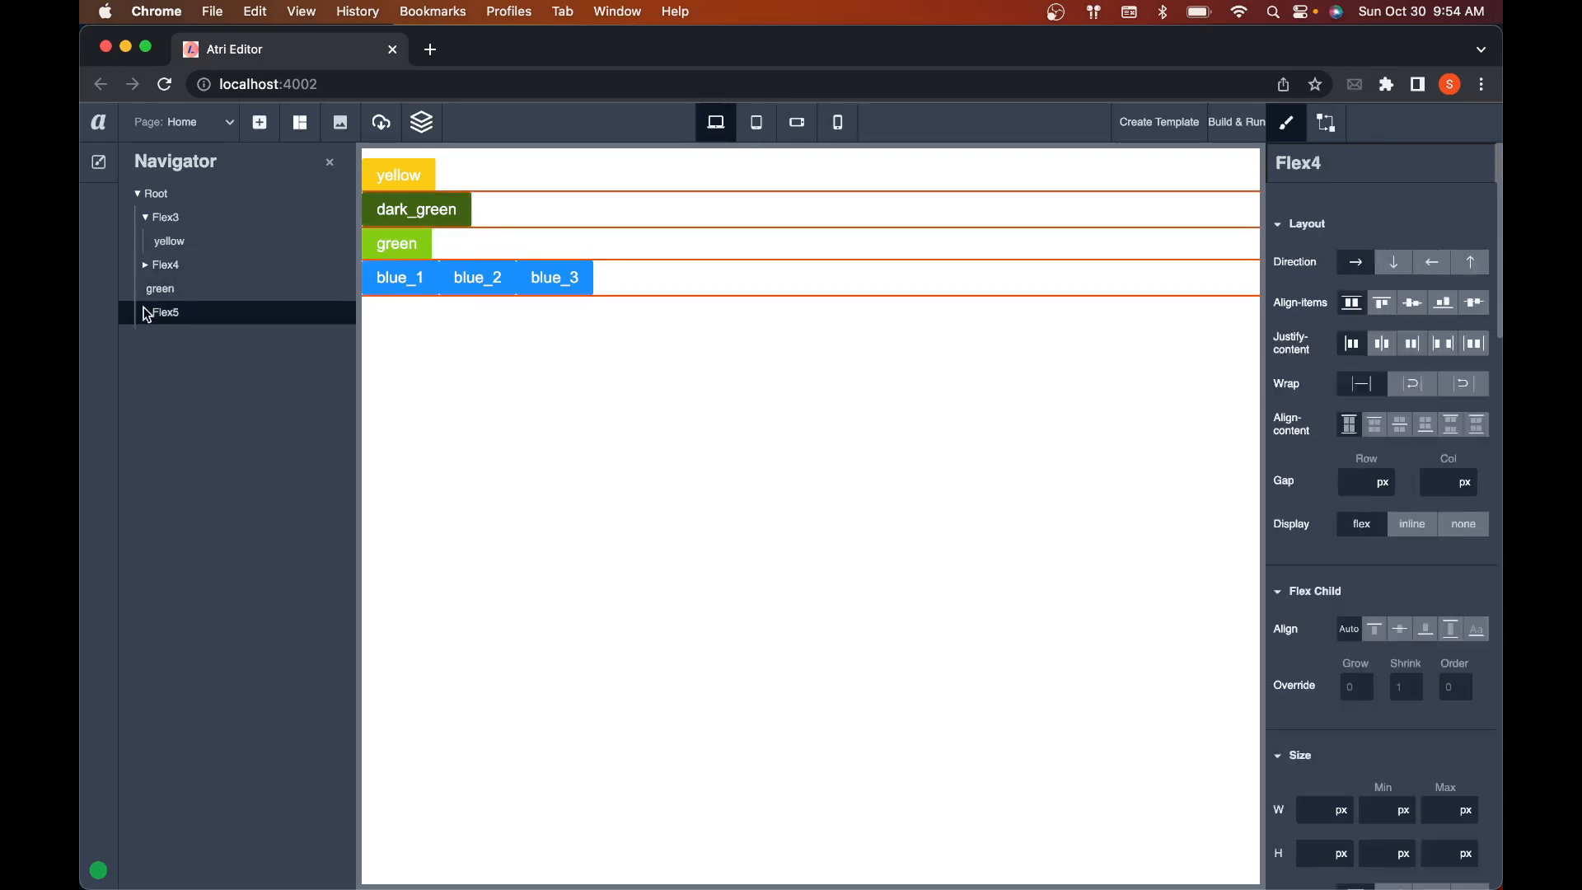
click(147, 314)
click(143, 313)
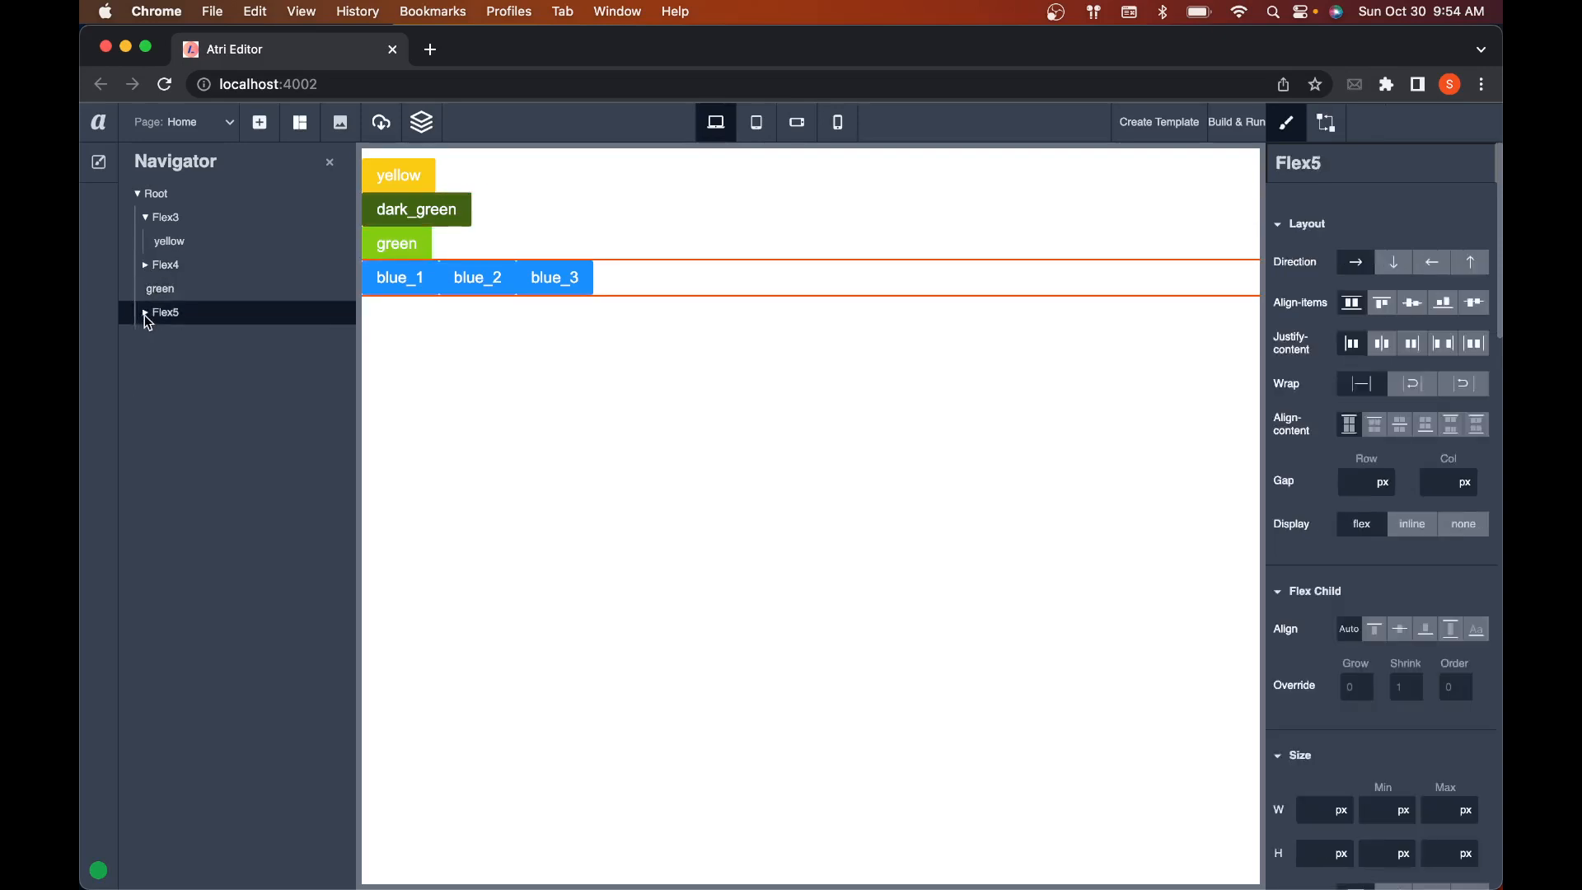
click(145, 216)
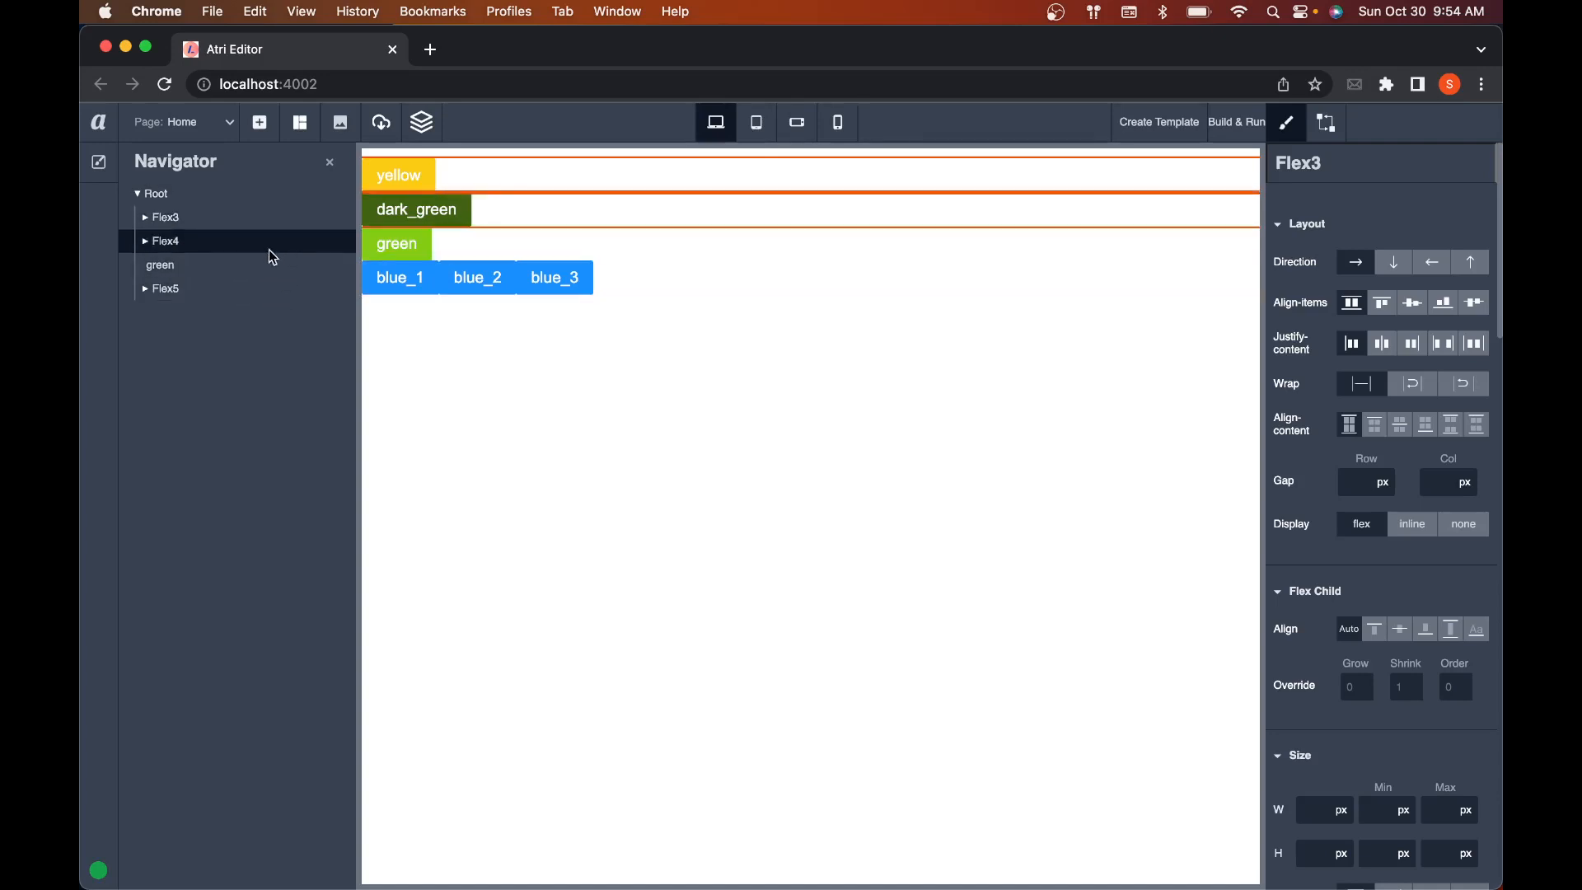
click(146, 243)
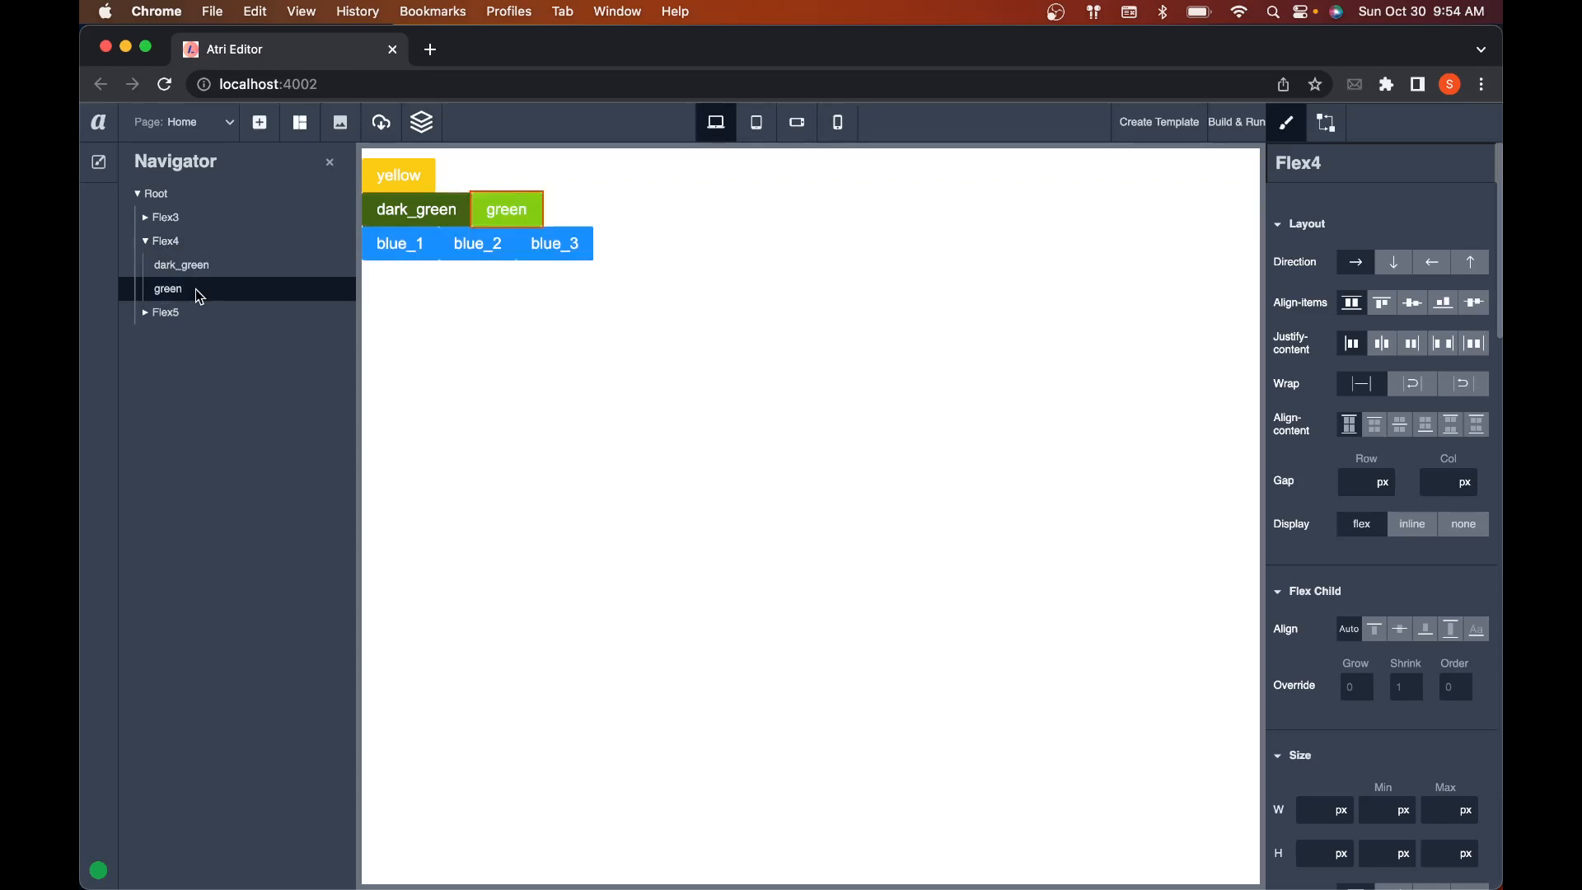
click(195, 289)
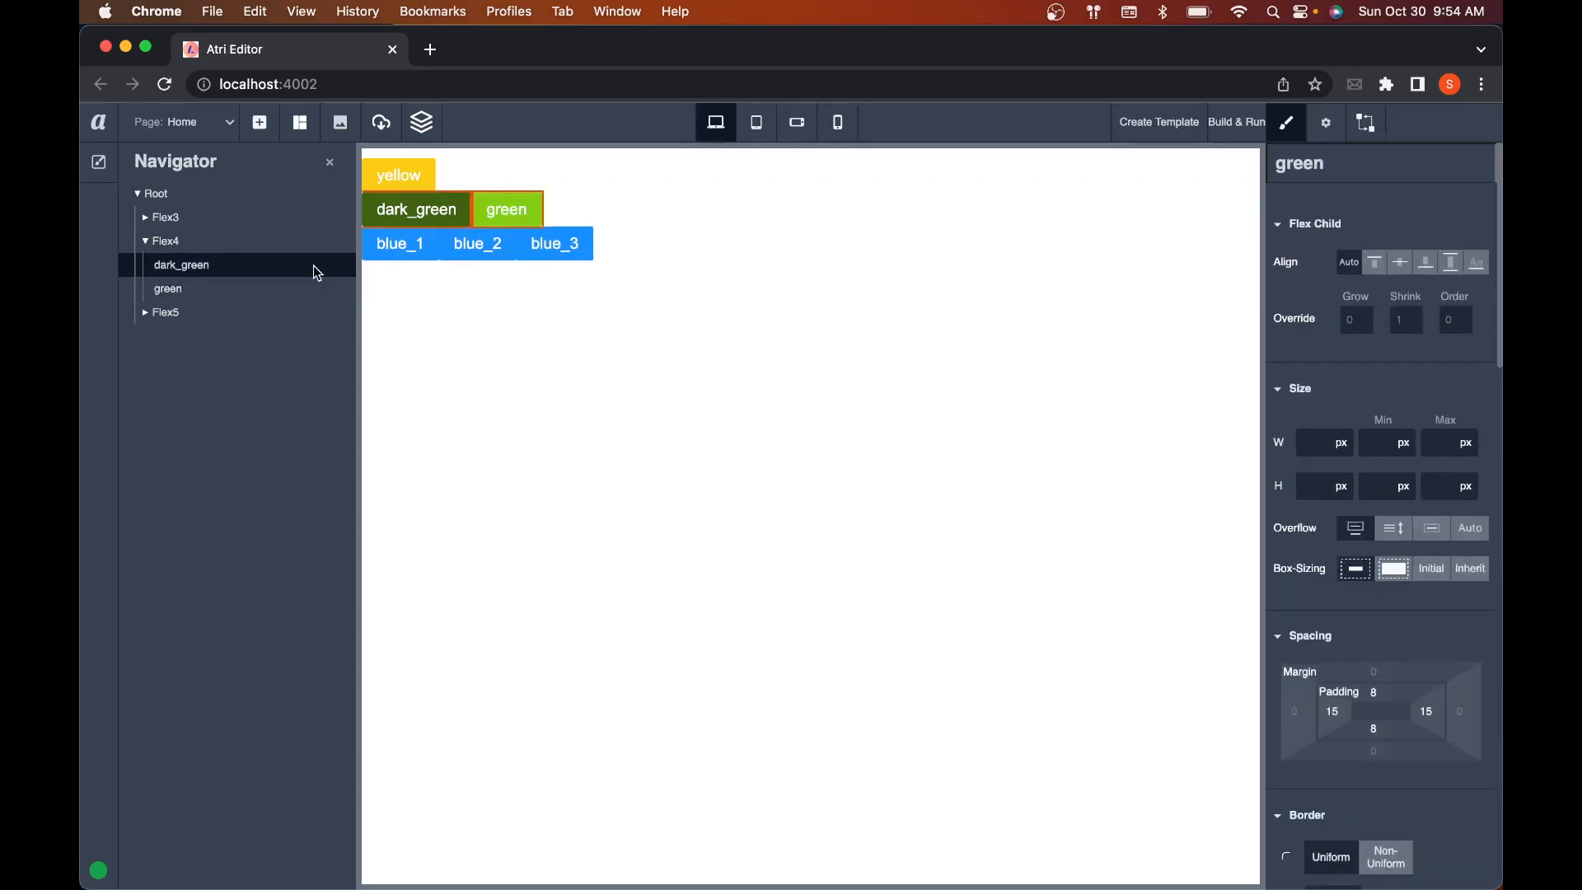
click(146, 241)
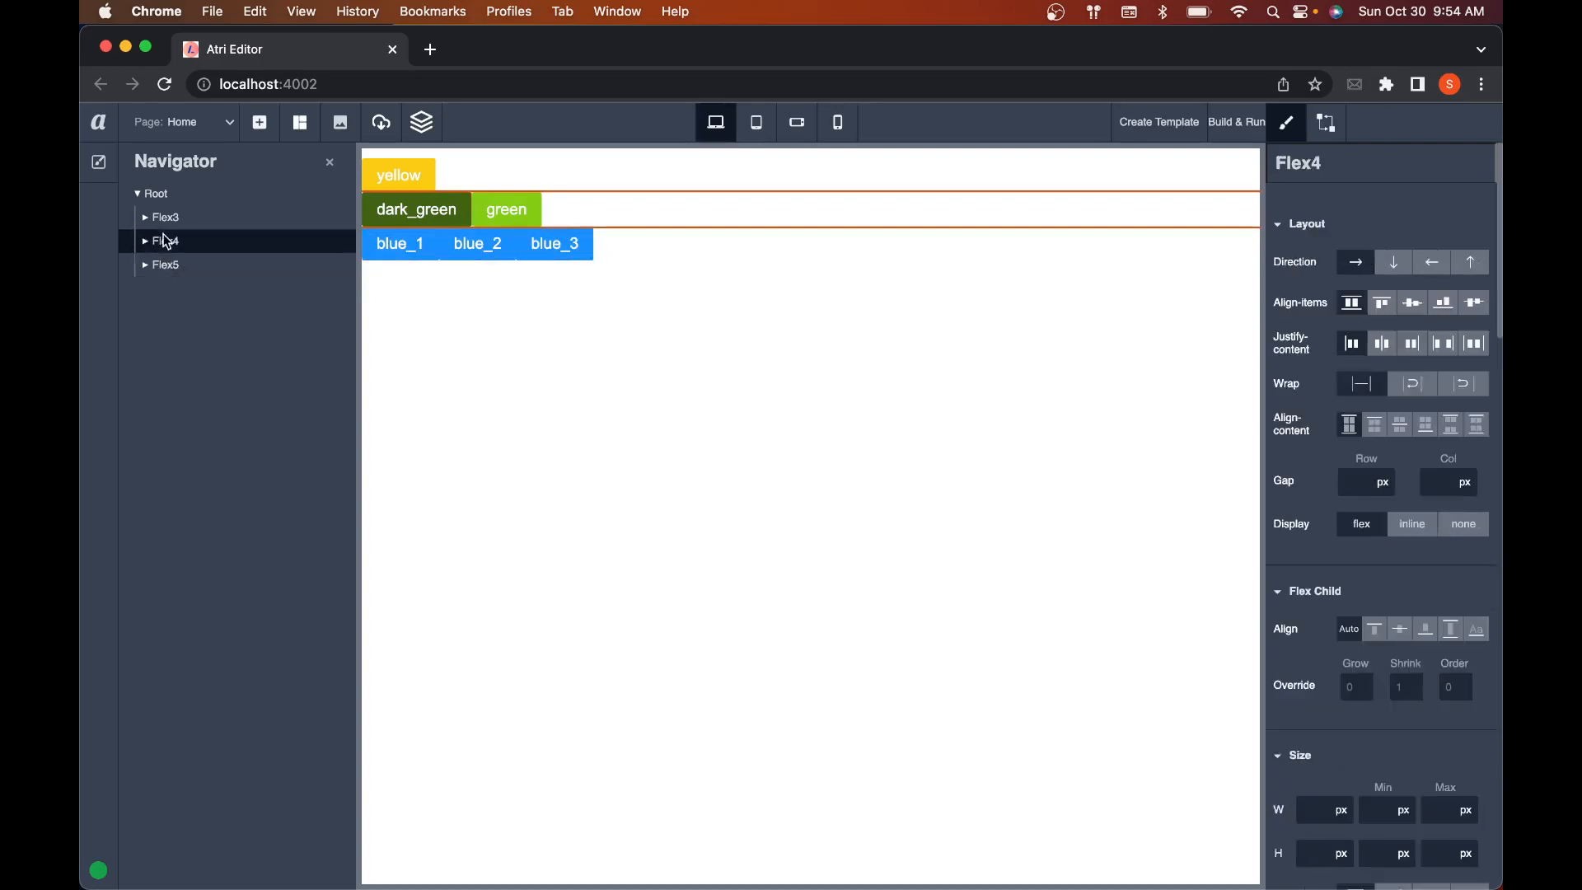
click(146, 241)
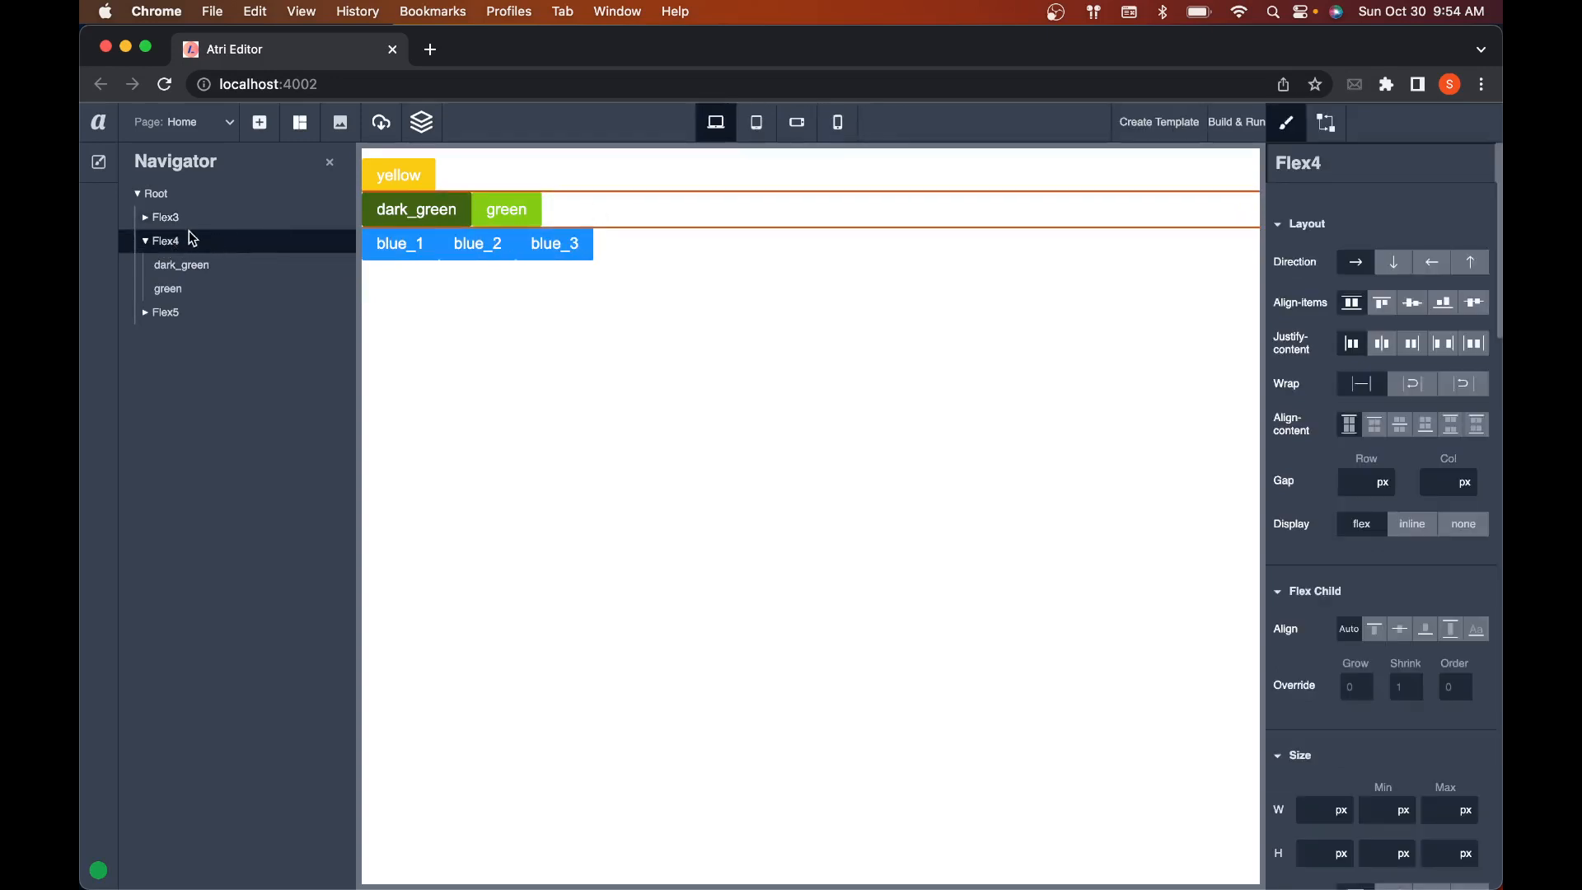
Step: Nest collapsed Flex4 inside Flex3 before and after yellow, and return it to Root level between Flex3 and Flex5
click(145, 221)
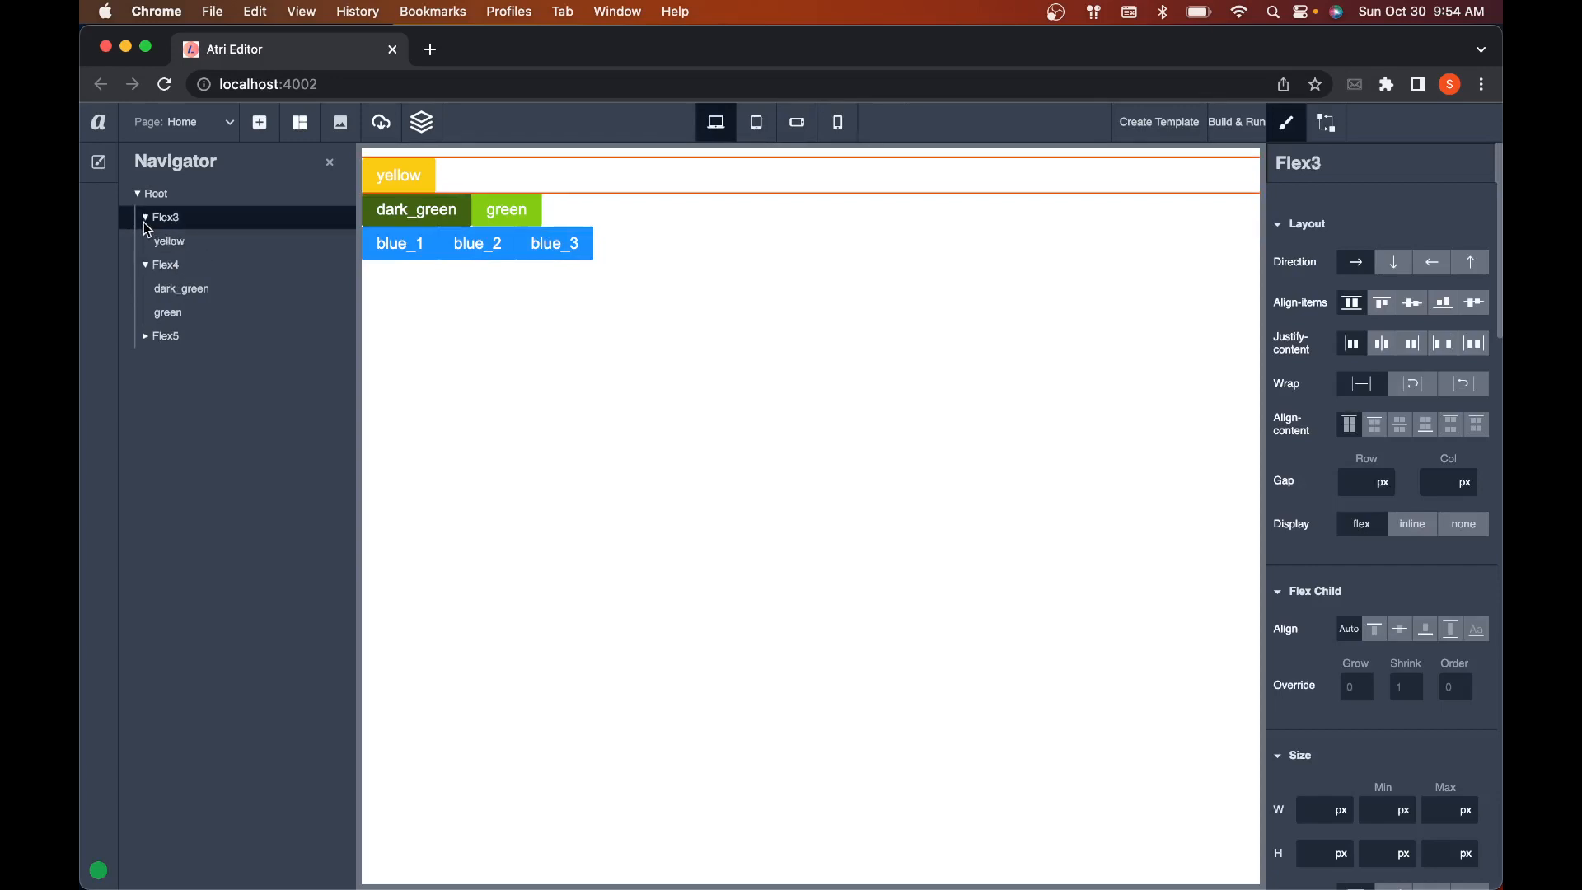
click(172, 269)
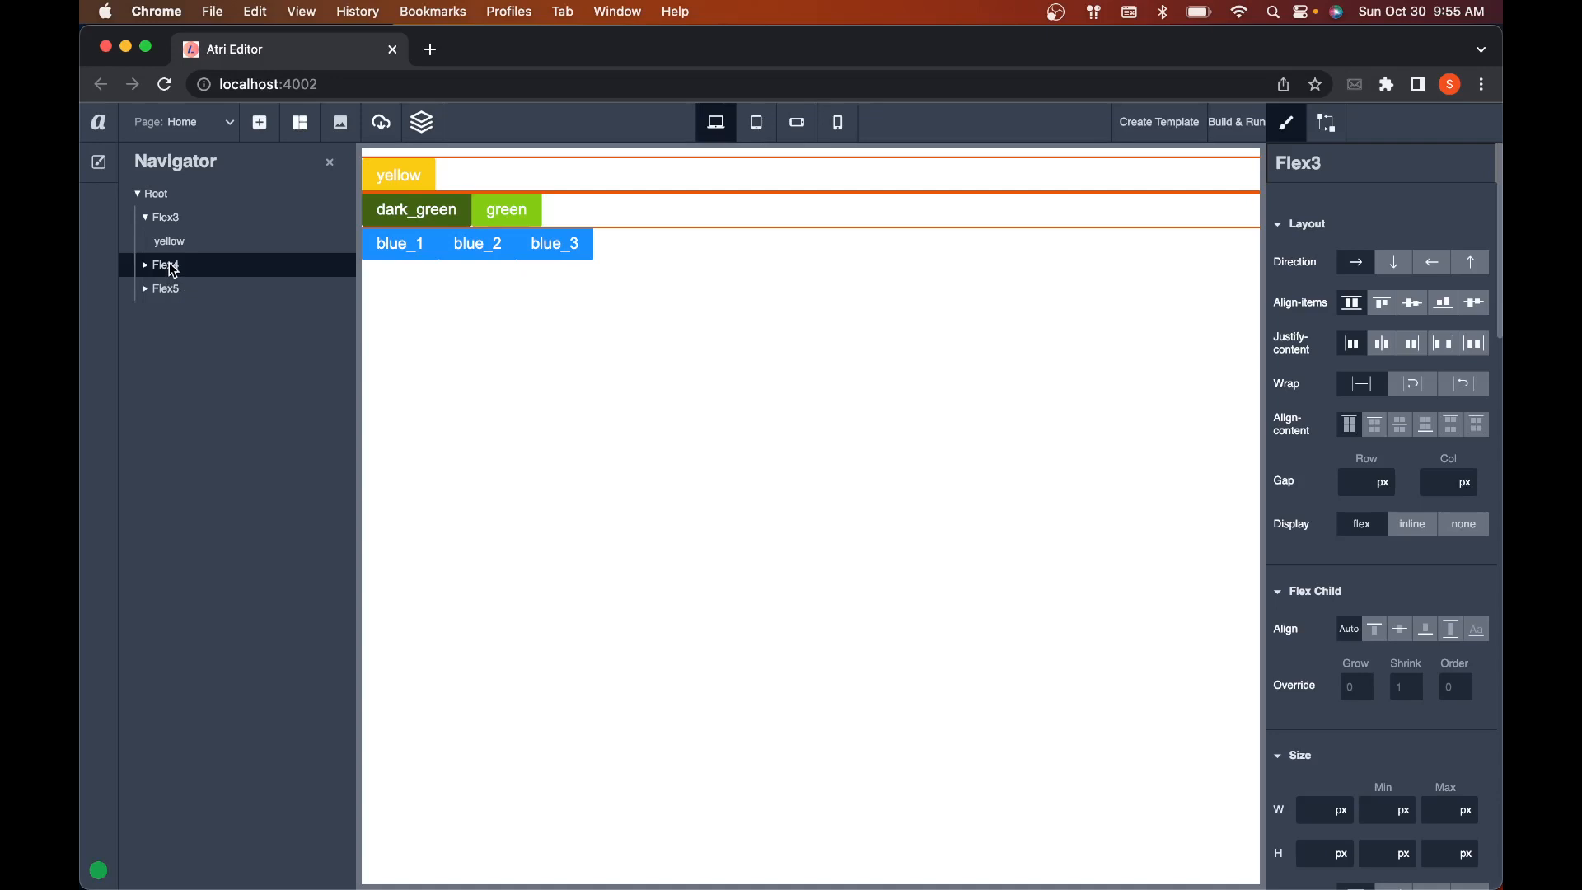
drag(174, 270, 195, 244)
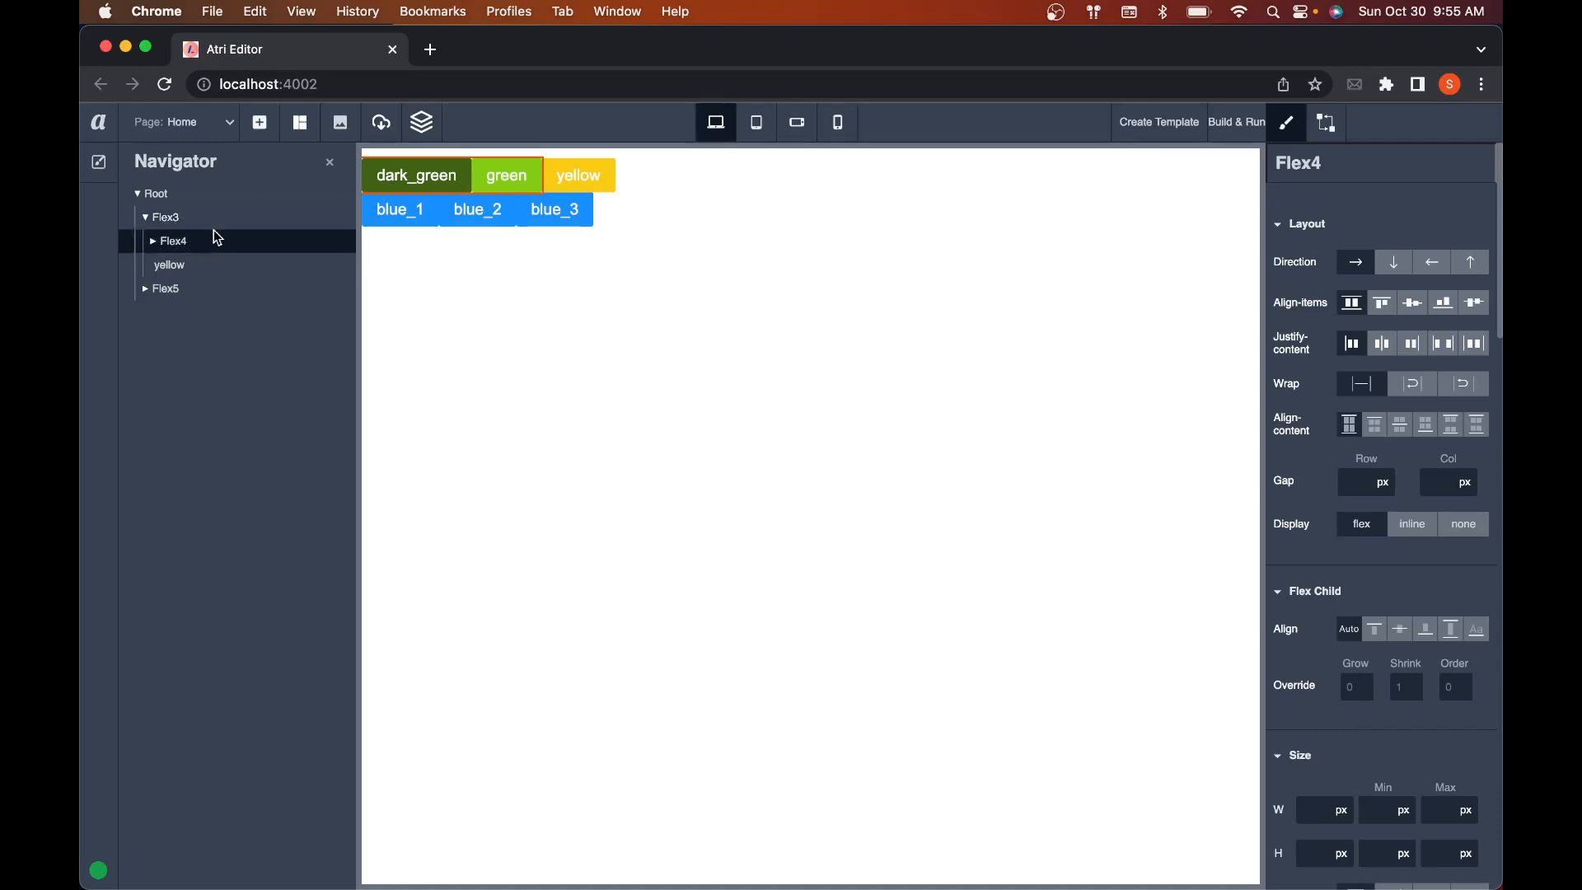
drag(175, 246, 234, 255)
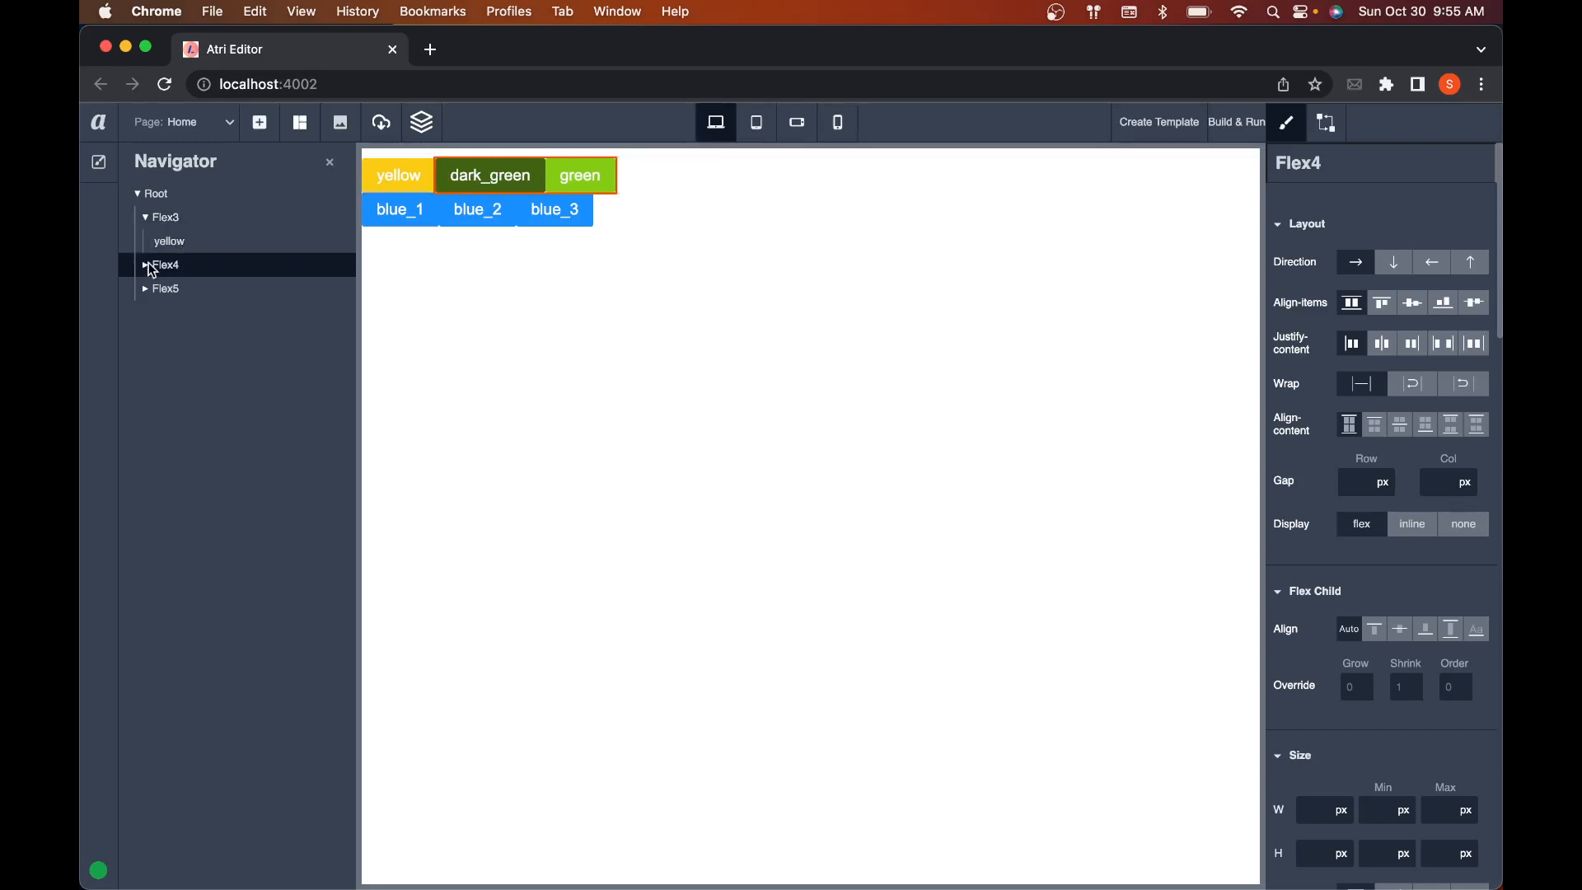
drag(148, 262, 149, 260)
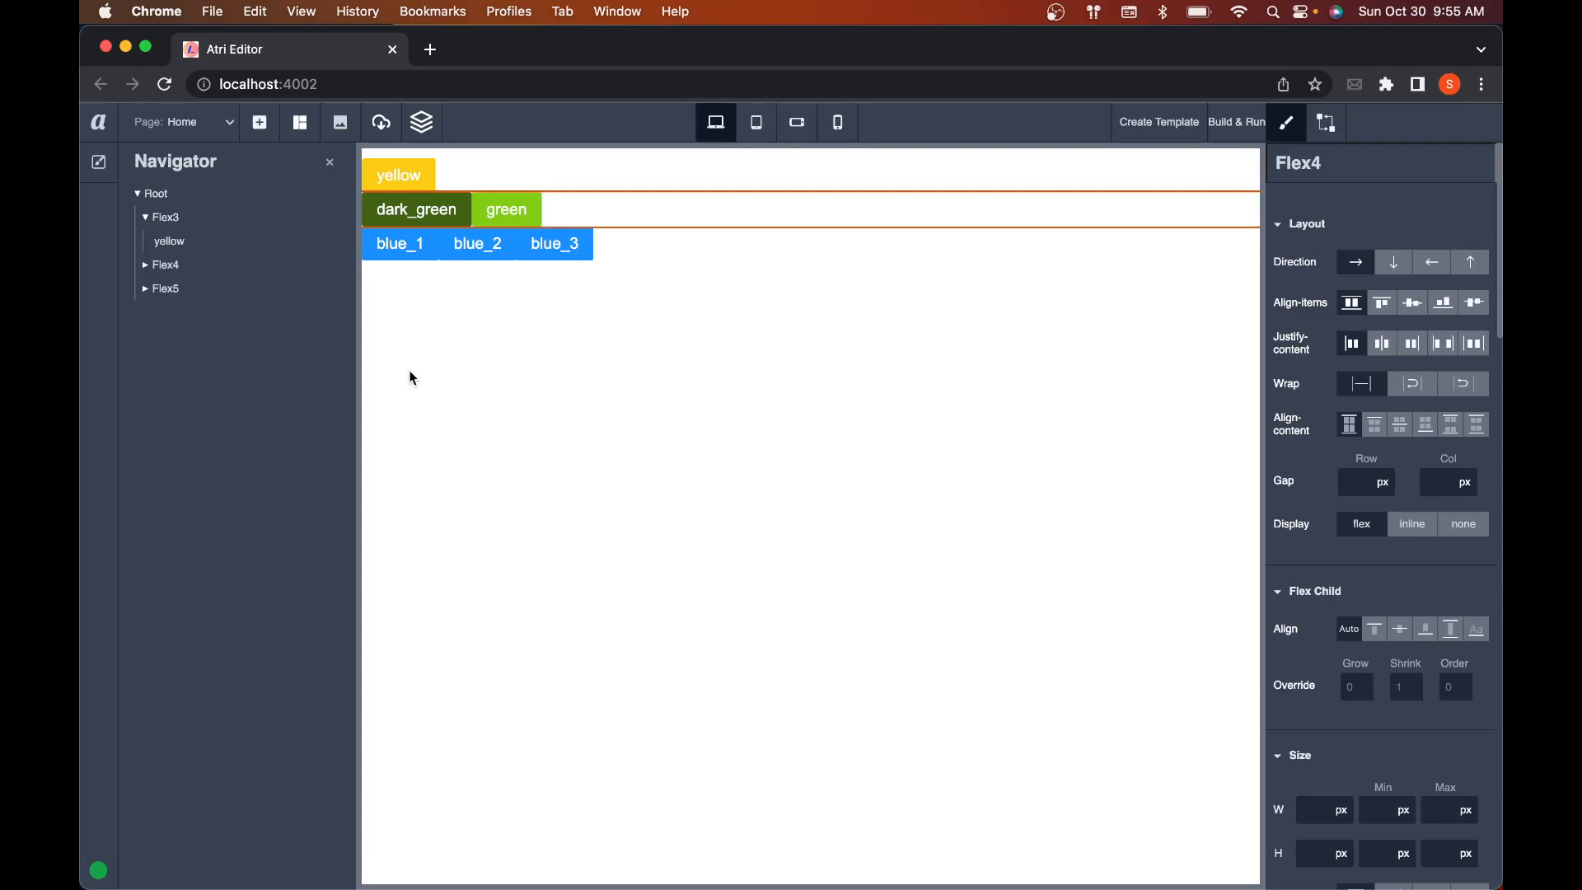
Step: Expand Flex5 and Flex4 again in the Navigator tree to list their child buttons
click(155, 289)
click(147, 288)
click(145, 265)
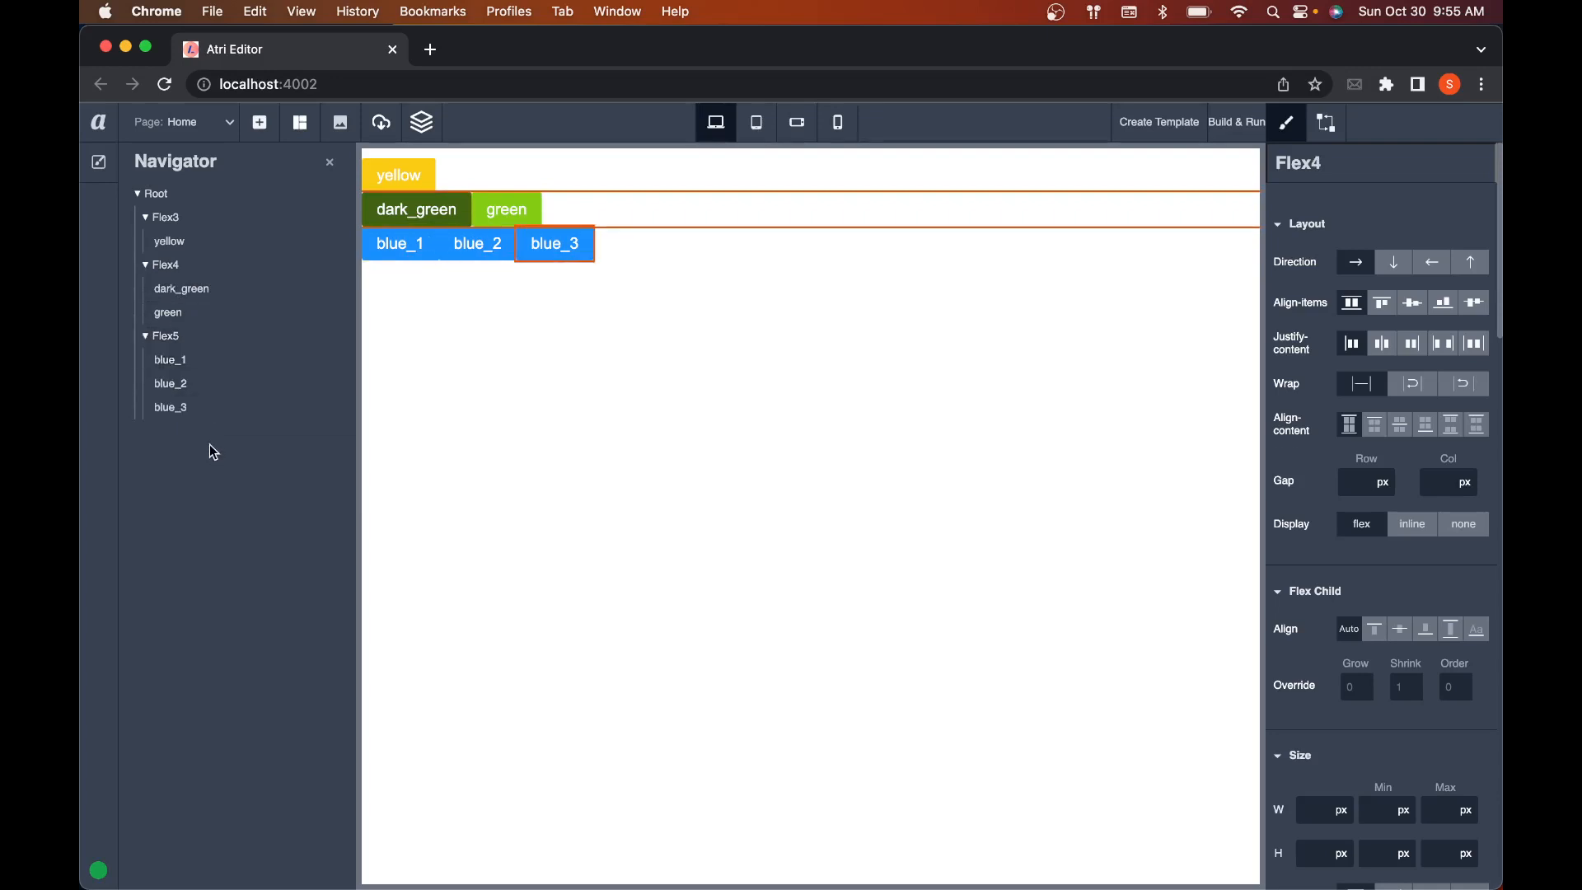
key(ctrl+Right)
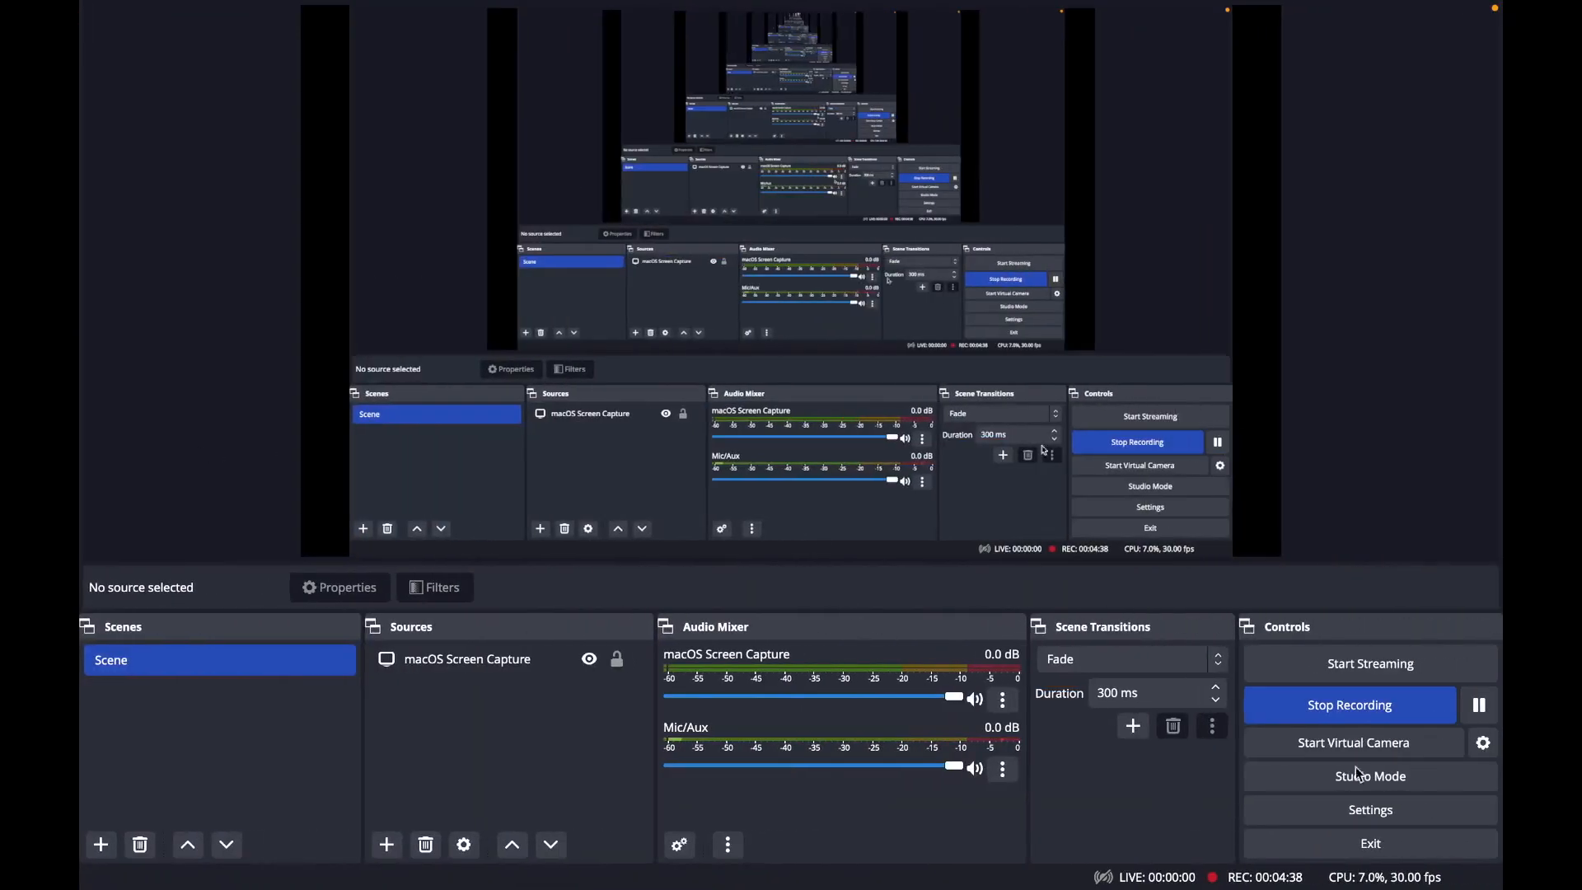